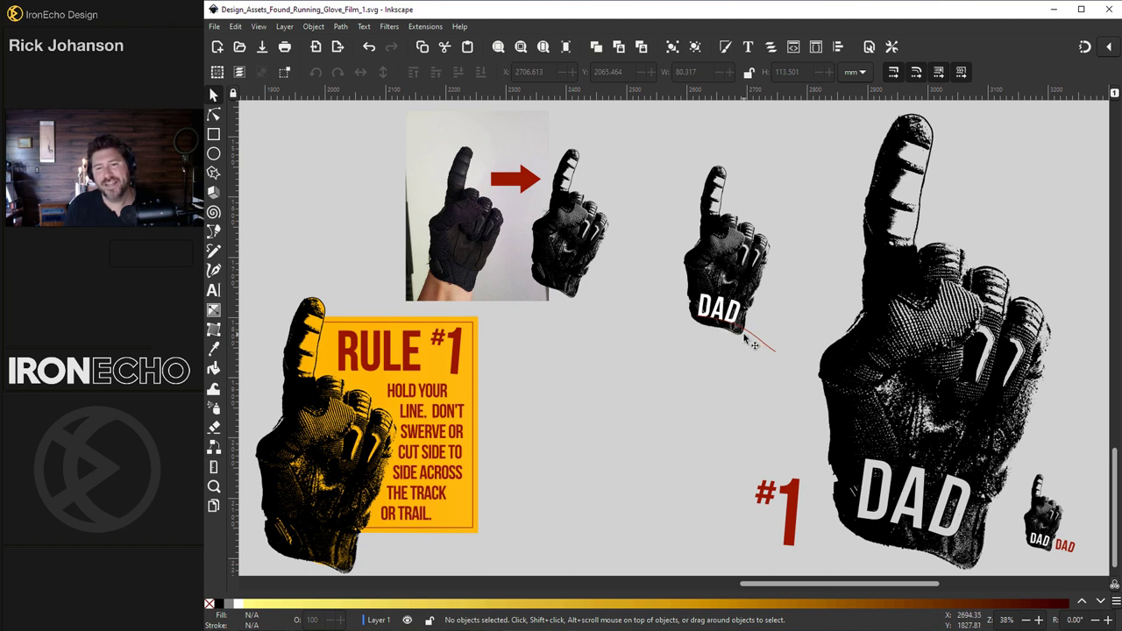
Create a new blank Inkscape document with Ctrl+N
key("ctrl+n")
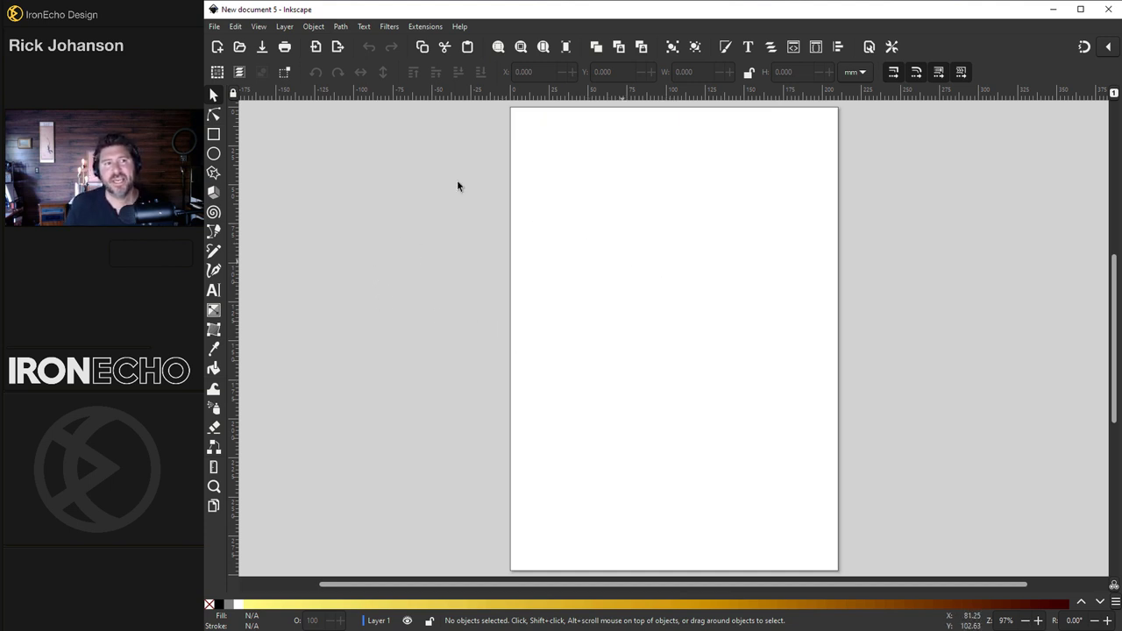
Check Document Properties, then shift the imported glove photo further left
left_click(216, 26)
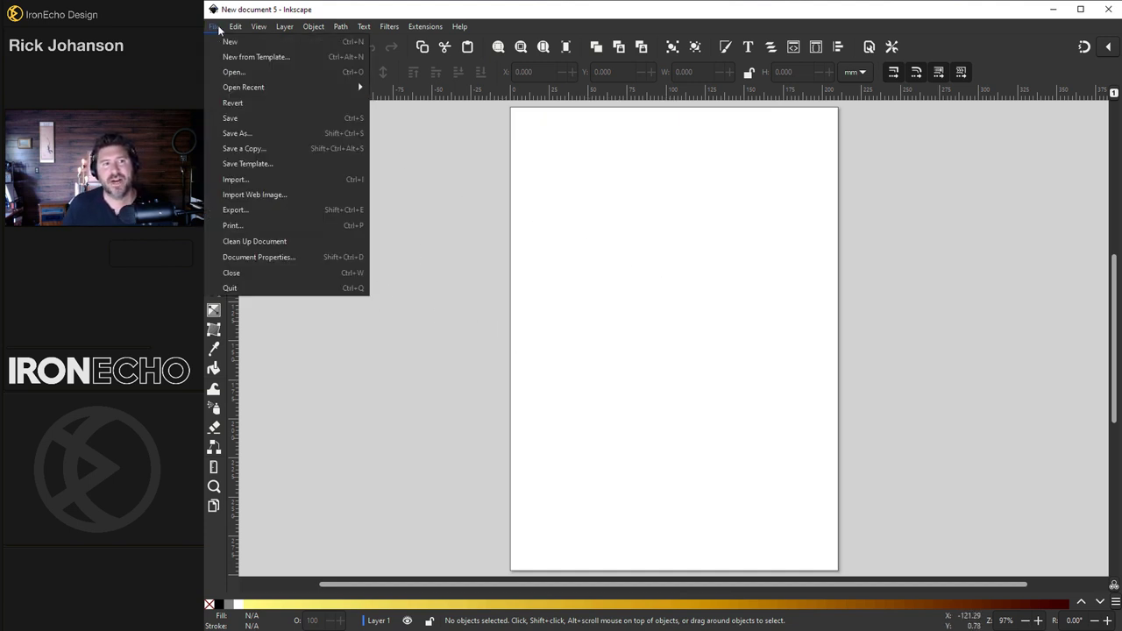
left_click(250, 257)
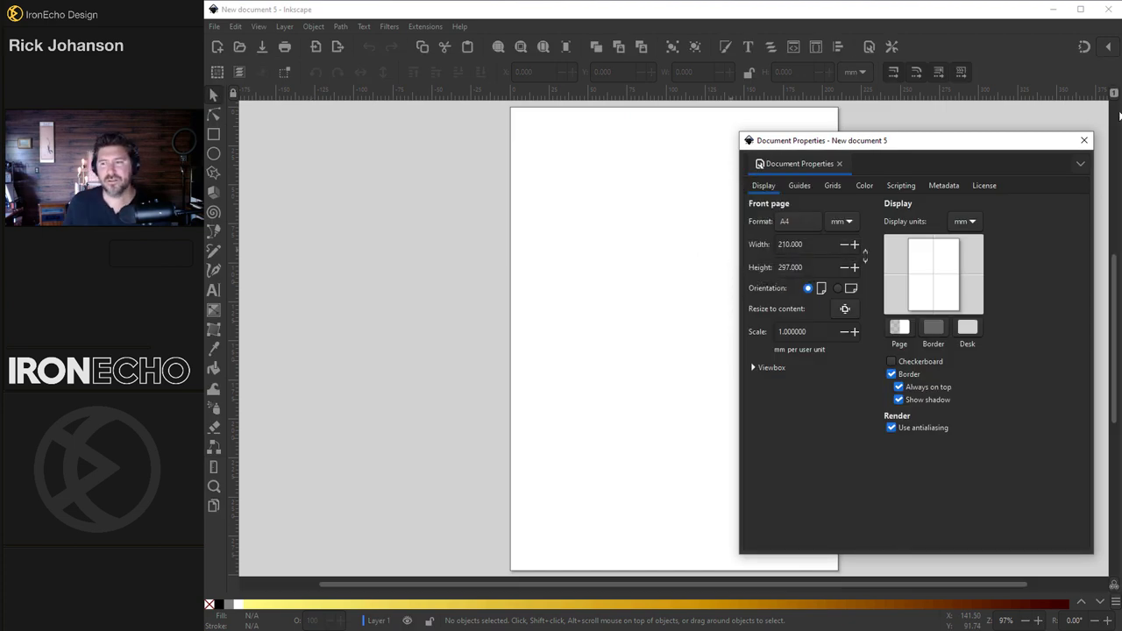
left_click(1083, 140)
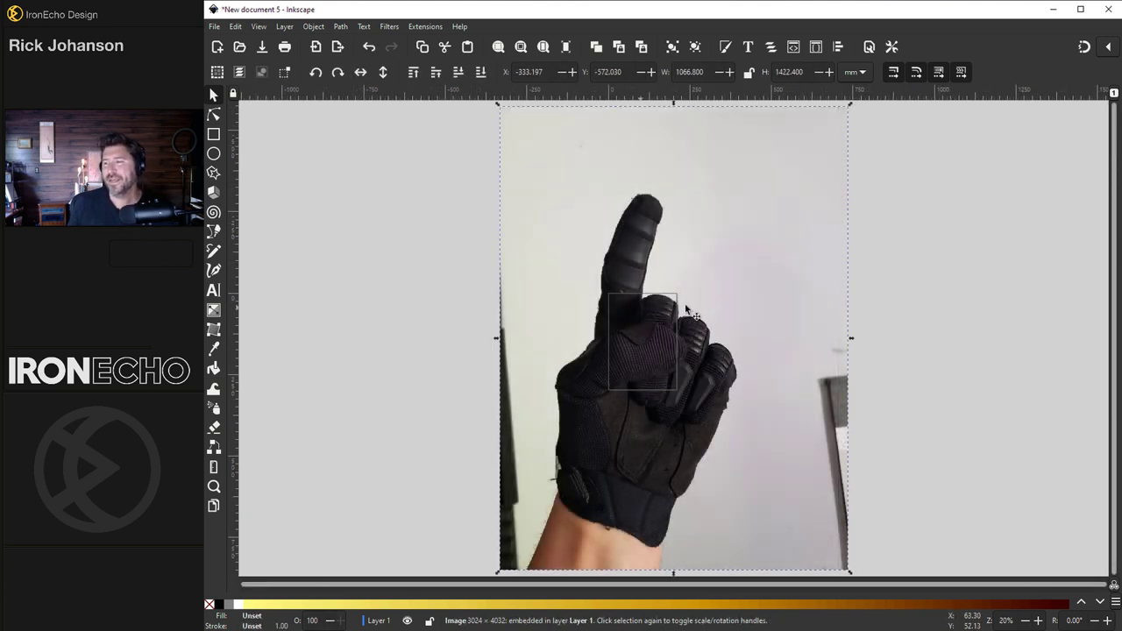
left_click_drag(737, 300, 544, 300)
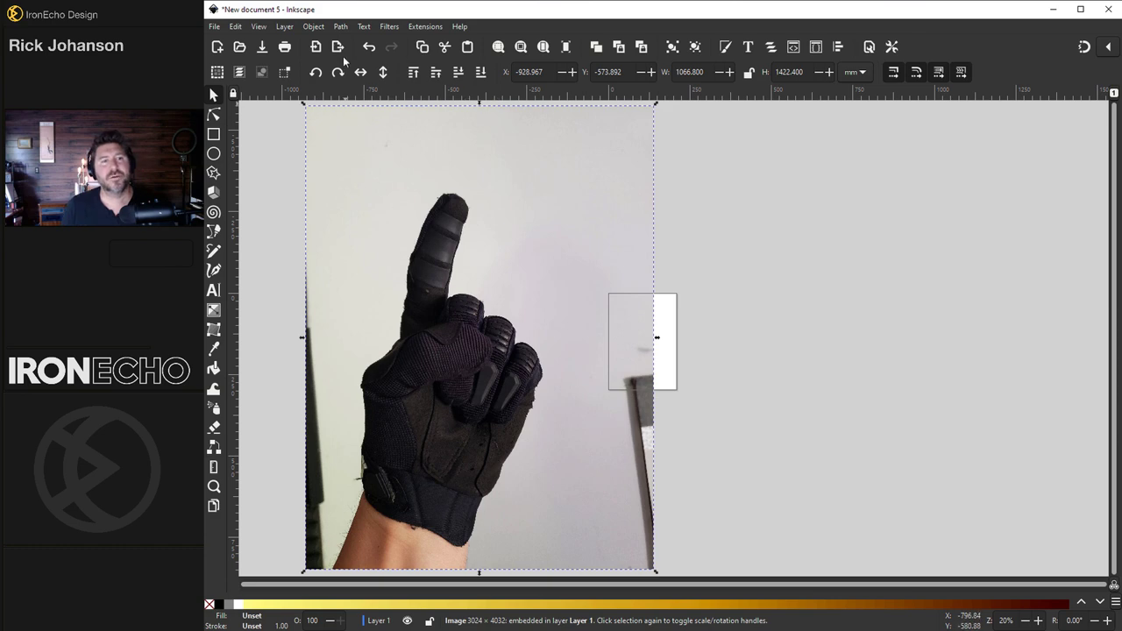
Run Trace Bitmap on the glove photo with threshold 0.156 and smooth corners 0.08
left_click(341, 26)
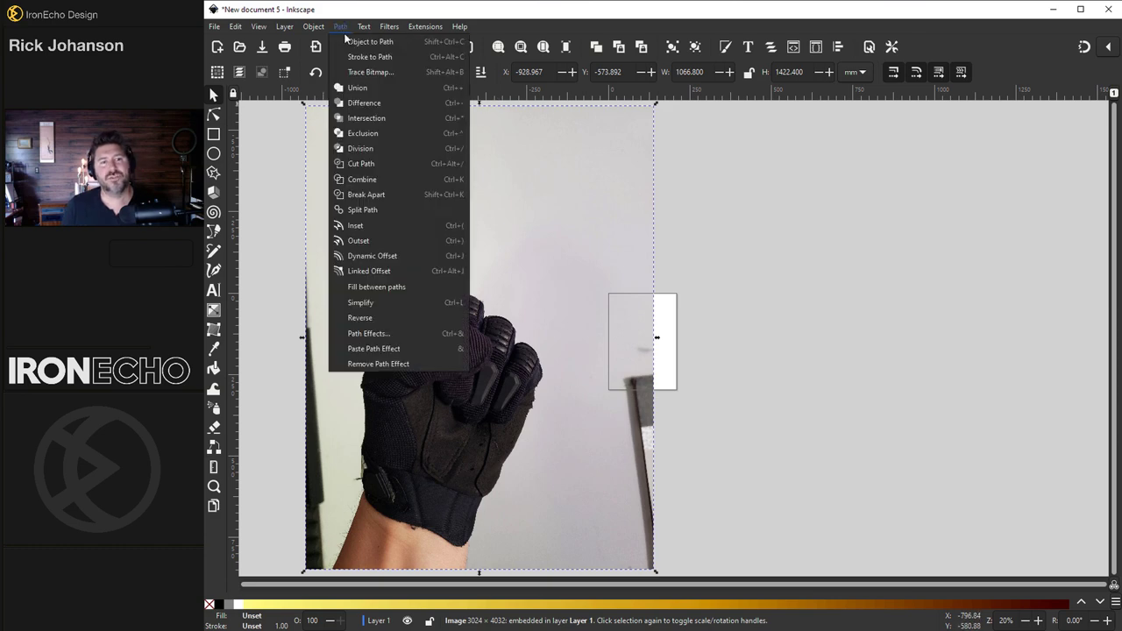
left_click(399, 70)
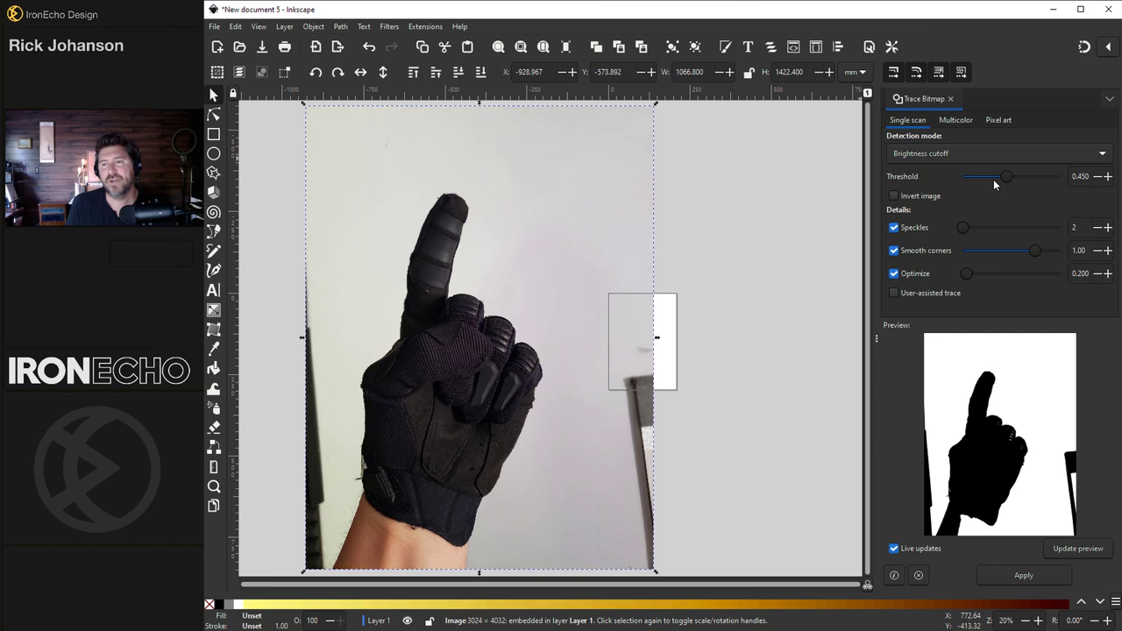
left_click_drag(1007, 181, 987, 188)
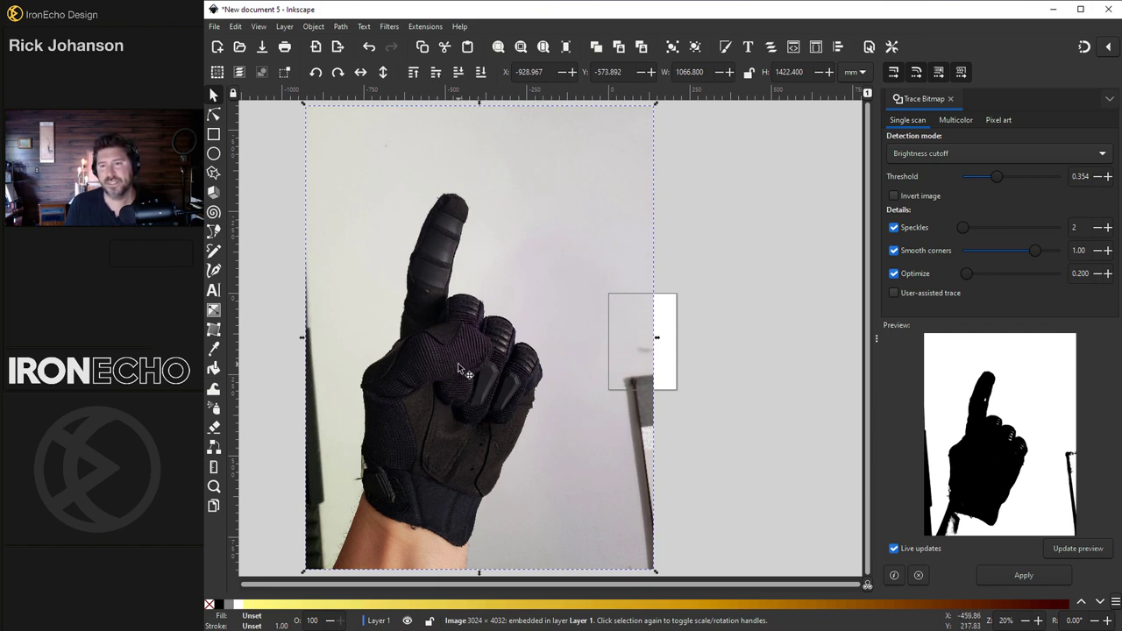
left_click_drag(996, 176, 982, 177)
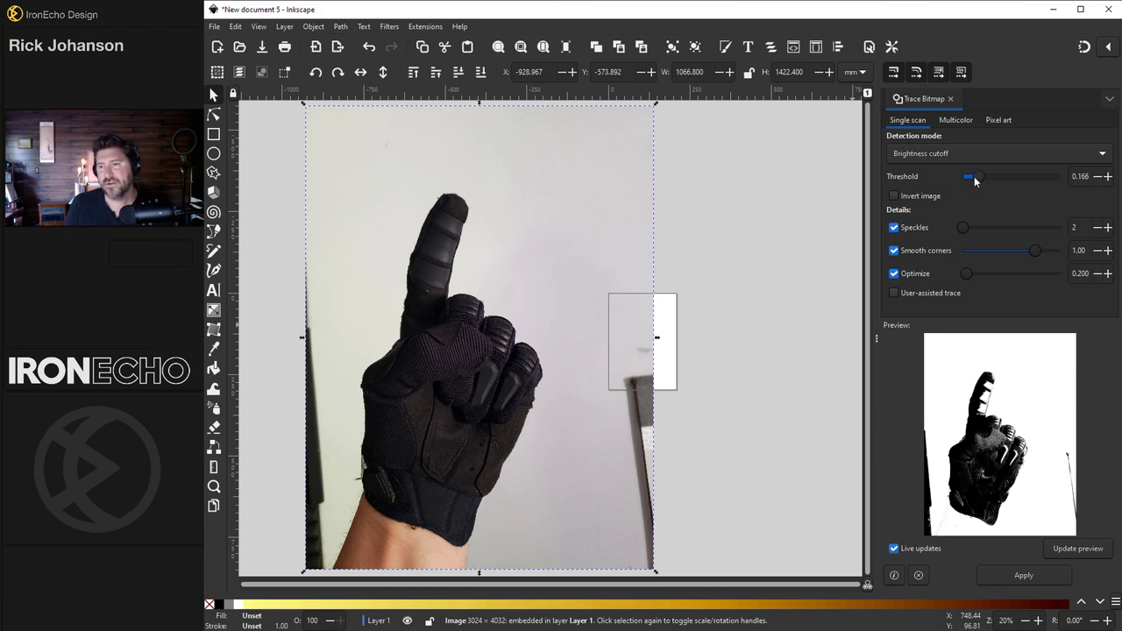
left_click_drag(974, 176, 977, 176)
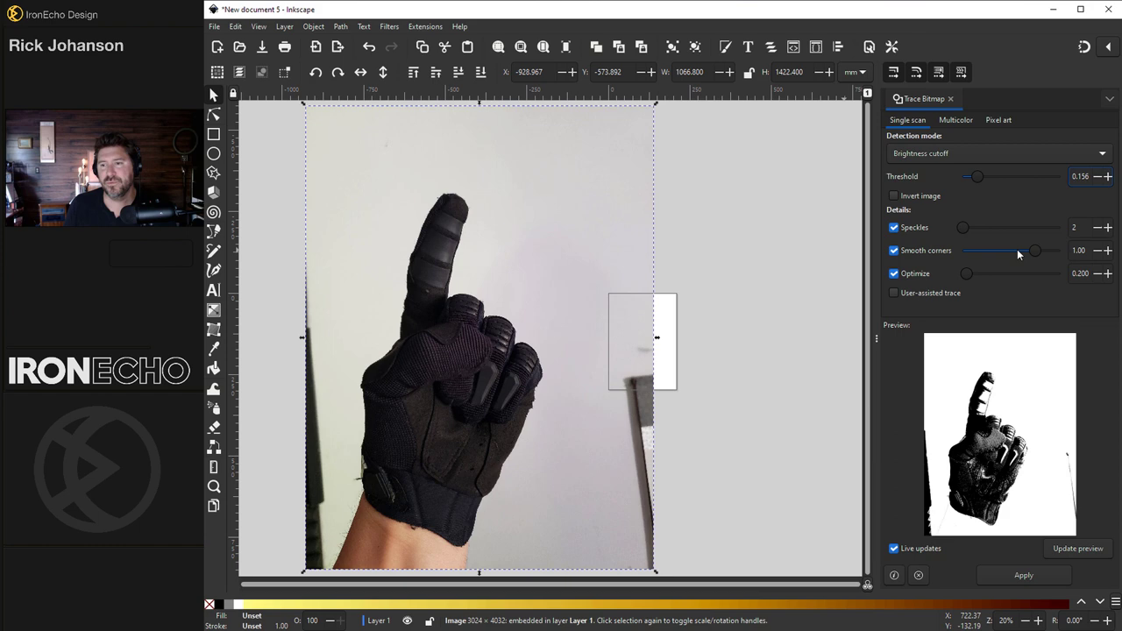
left_click_drag(1034, 253, 967, 252)
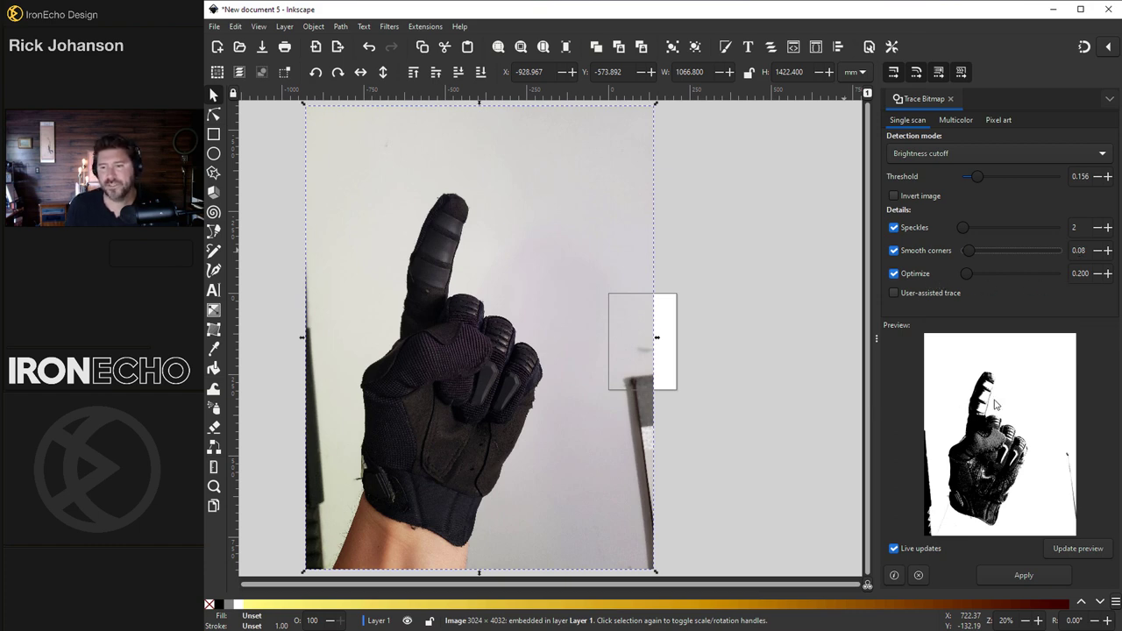
left_click(1024, 575)
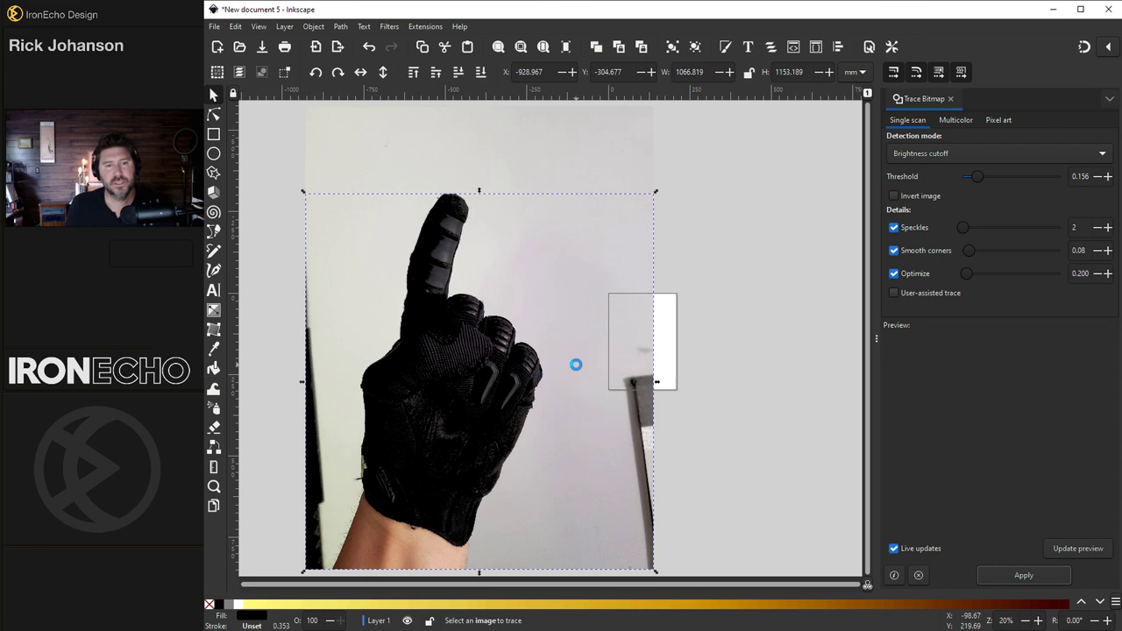
Drag the traced glove path up and right, beside the original photo
left_click_drag(459, 303, 711, 277)
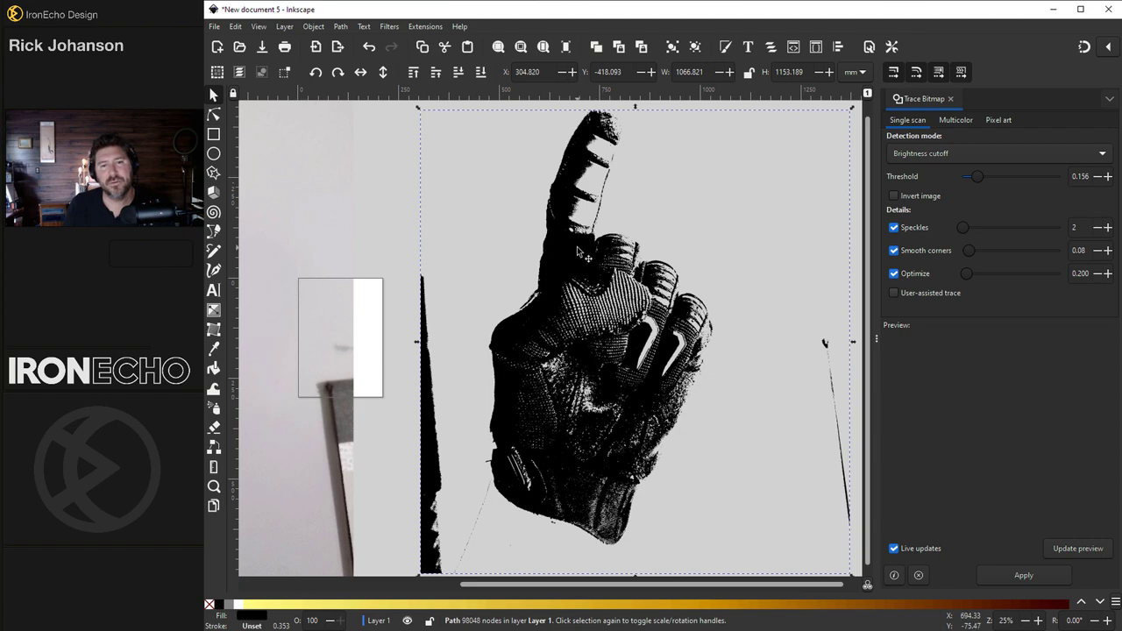
With the Node tool, delete the stray right and left trace lines and select the fragment below the glove
key("n")
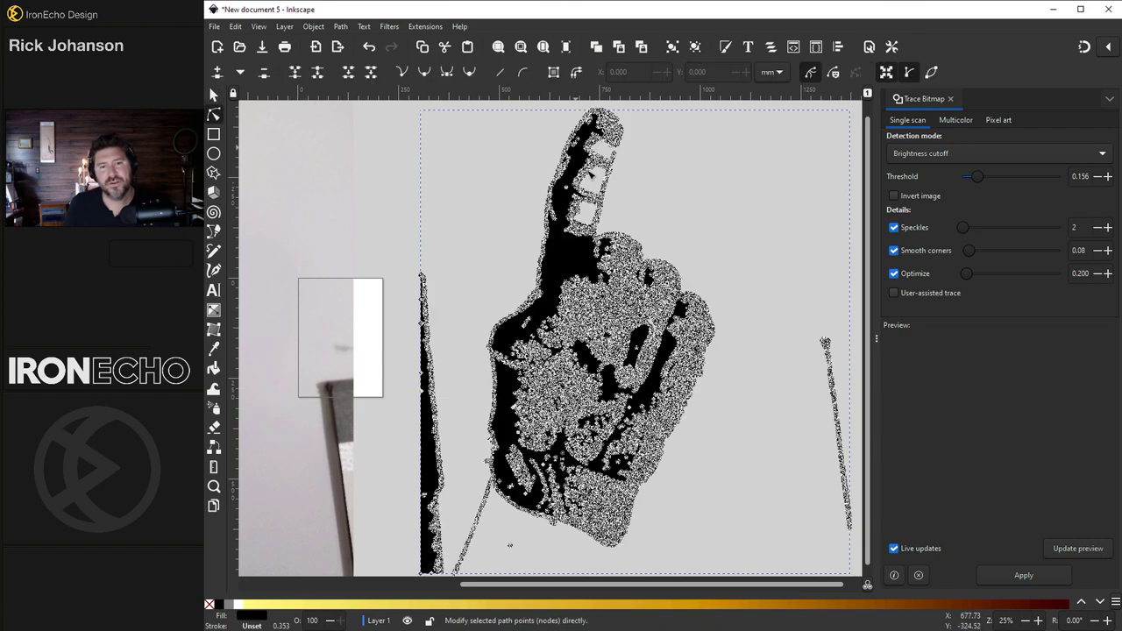
scroll(570, 212, "up", 3)
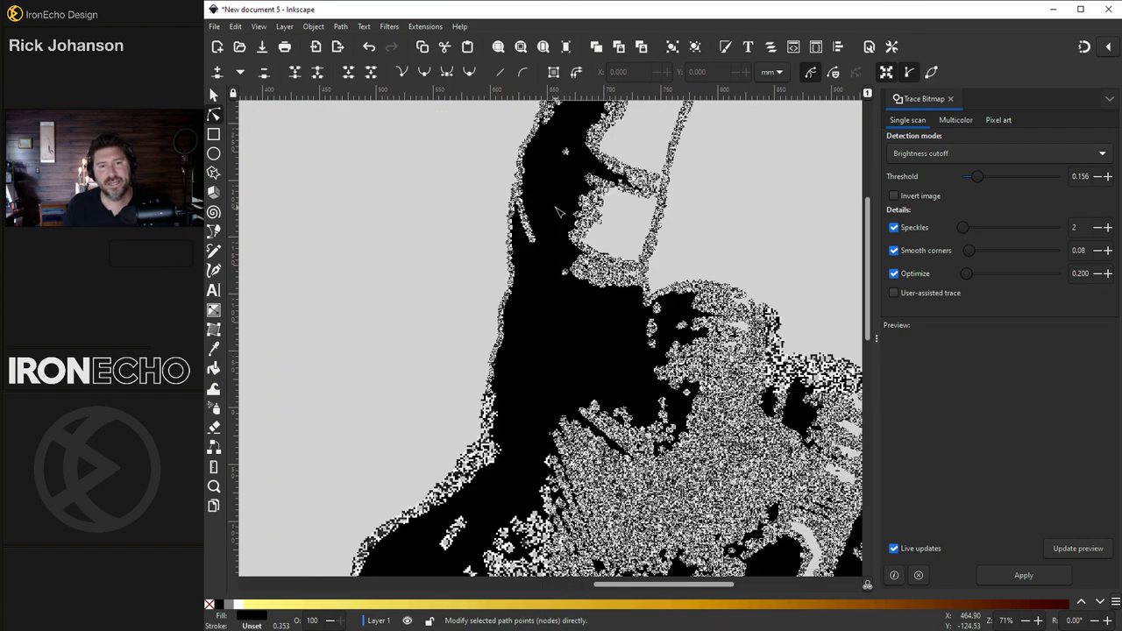
scroll(558, 212, "up", 1)
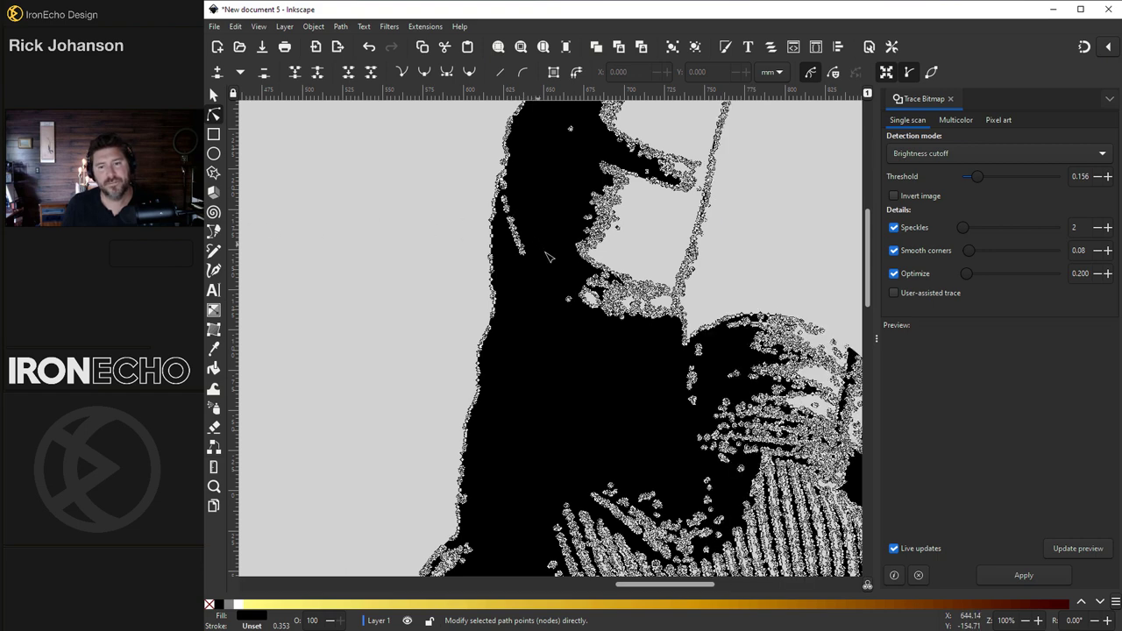
scroll(546, 256, "up", 1)
key("5")
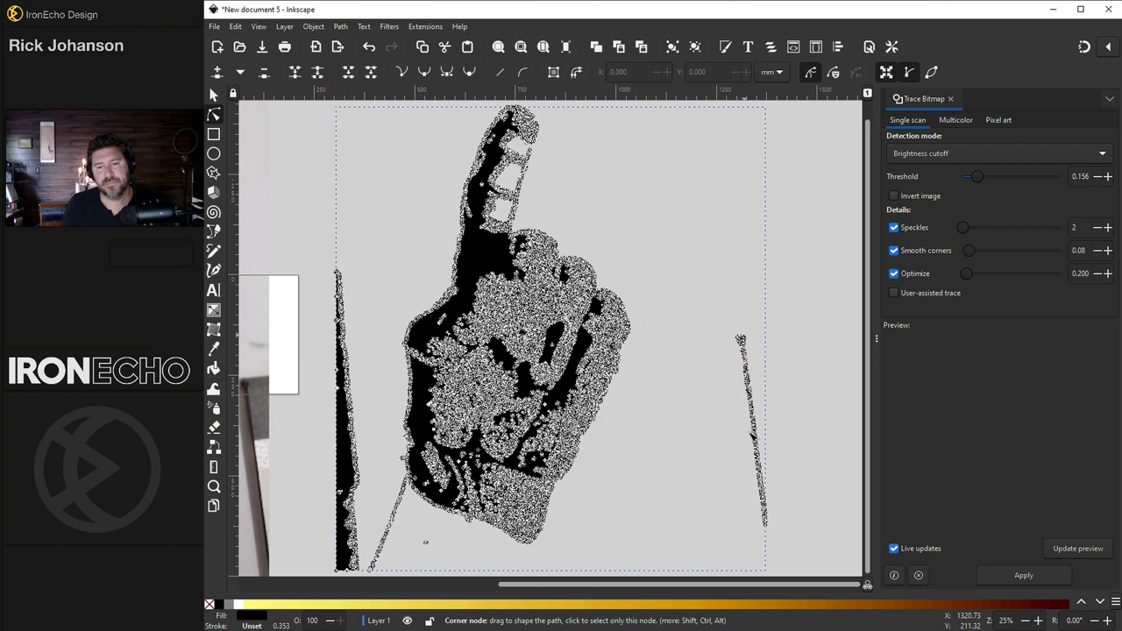
mouse_move(710, 314)
left_mouse_down()
mouse_move(799, 468)
mouse_move(801, 561)
left_mouse_up()
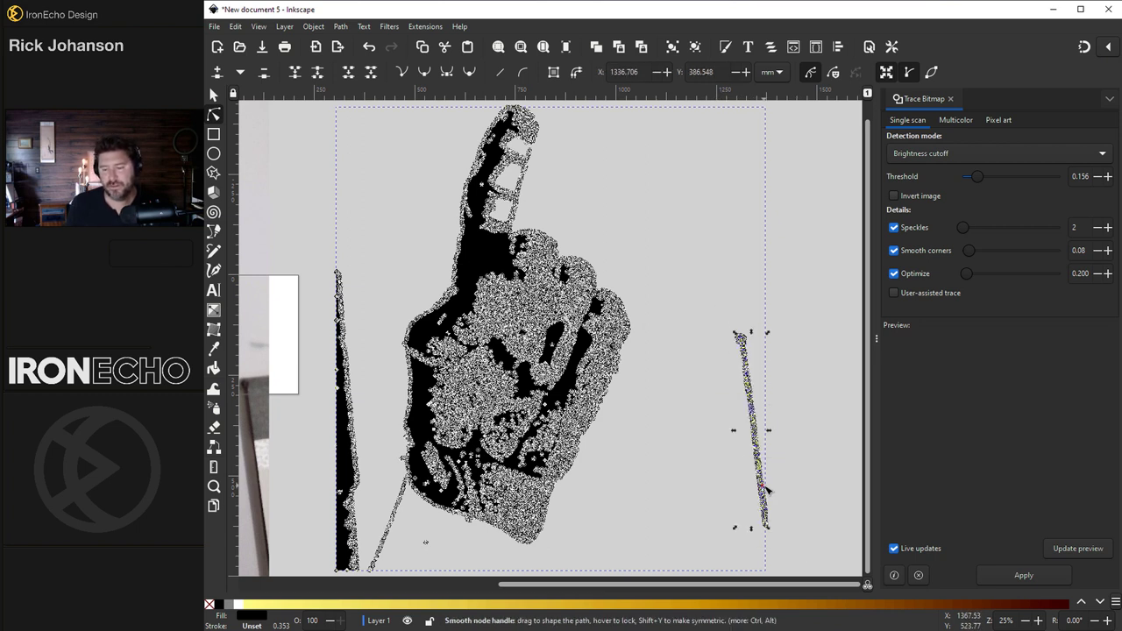
key("Delete")
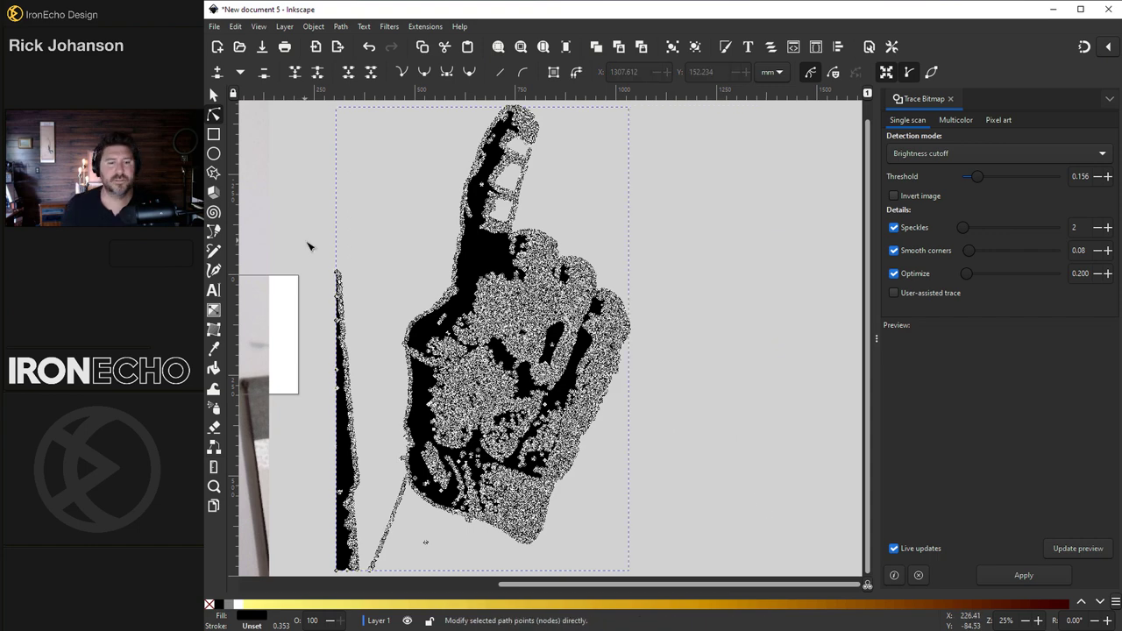
mouse_move(305, 240)
left_mouse_down()
mouse_move(365, 435)
mouse_move(386, 574)
left_mouse_up()
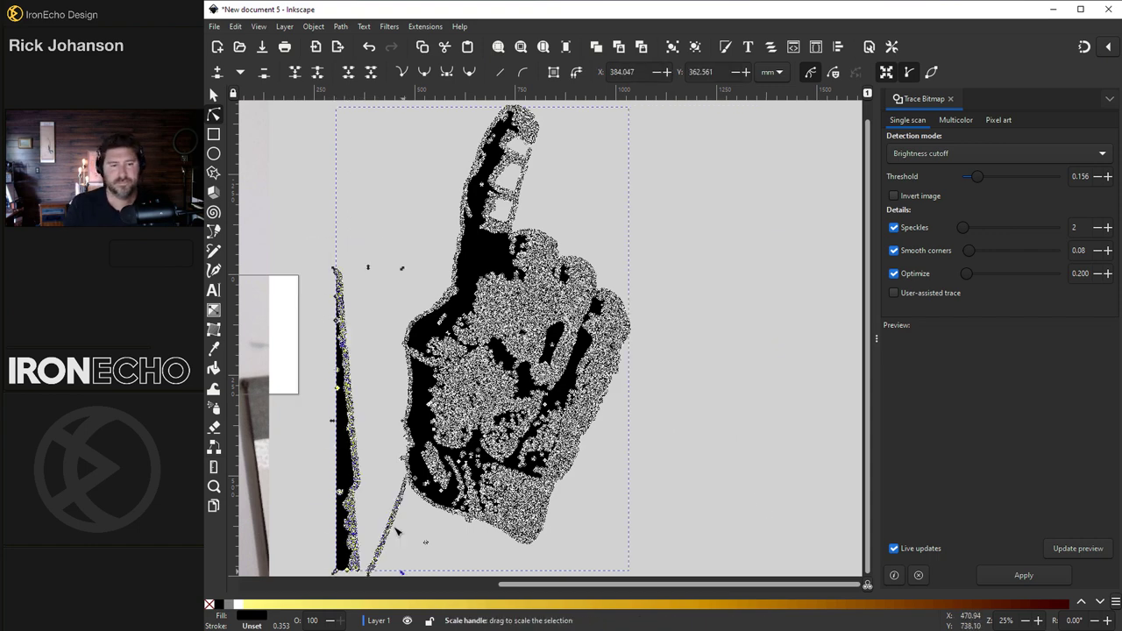
key("Delete")
scroll(399, 507, "up", 4)
left_click_drag(367, 337, 425, 410)
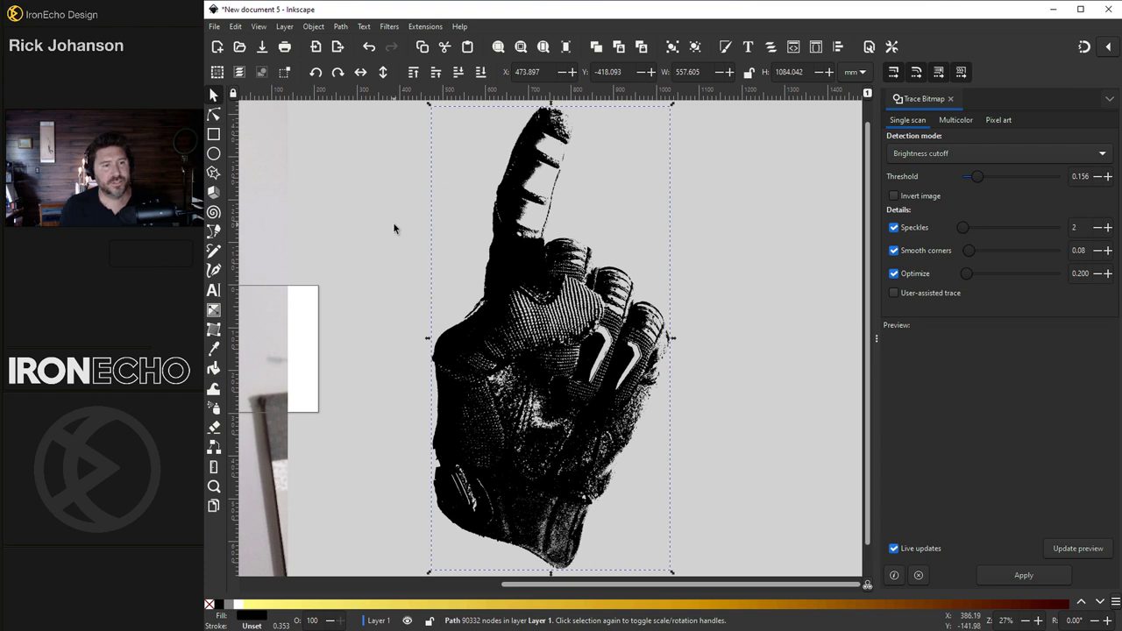
Paint Marker-preset calligraphy strokes along the glove's finger and fingertip outline
left_click(213, 271)
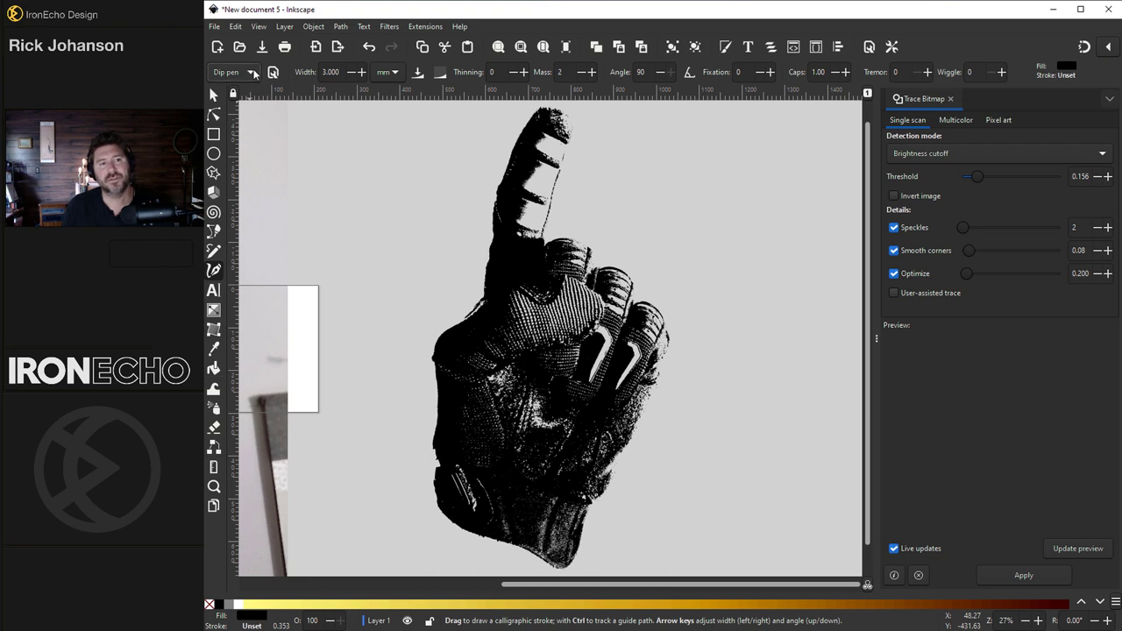
left_click(252, 72)
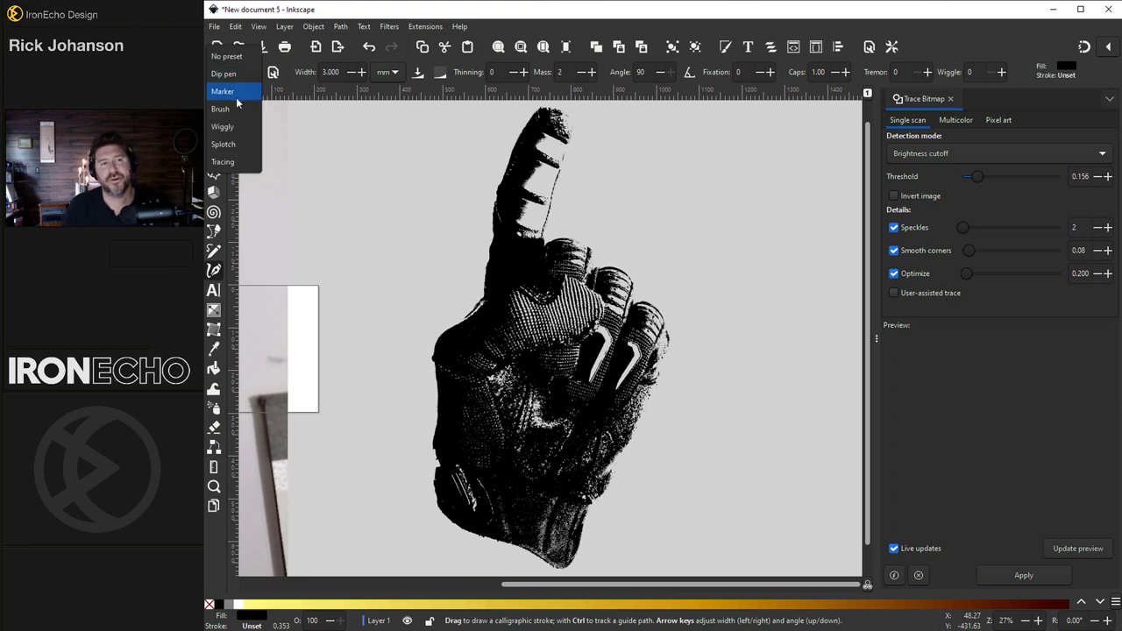
left_click(232, 93)
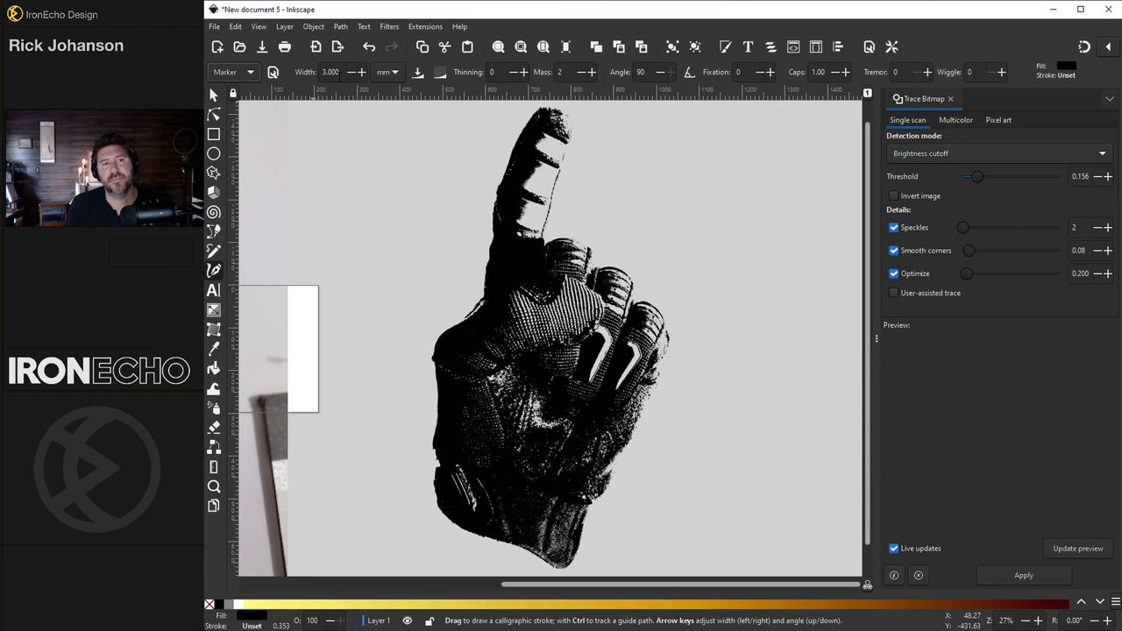
mouse_move(311, 151)
left_mouse_down()
mouse_move(342, 171)
mouse_move(352, 201)
left_mouse_up()
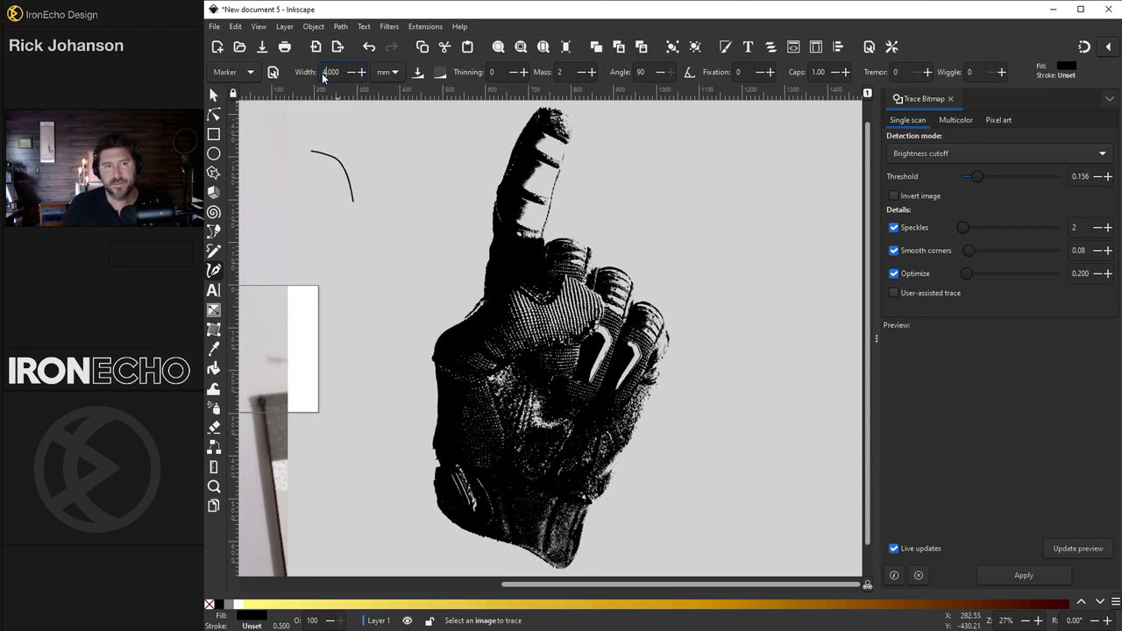
left_click_drag(355, 127, 380, 181)
scroll(555, 204, "up", 3)
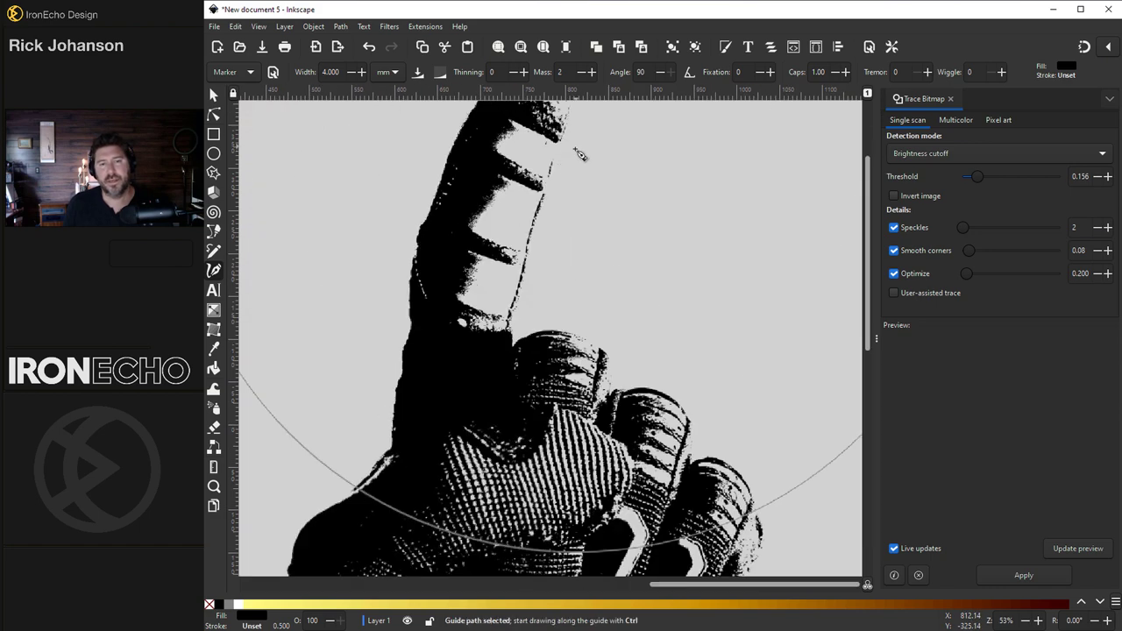
mouse_move(480, 230)
left_mouse_down()
mouse_move(547, 239)
mouse_move(570, 270)
mouse_move(536, 419)
left_mouse_up()
scroll(537, 419, "down", 5)
left_click_drag(529, 234, 502, 373)
scroll(561, 231, "down", 3)
Select all the glove pieces and combine them into one path
key("s")
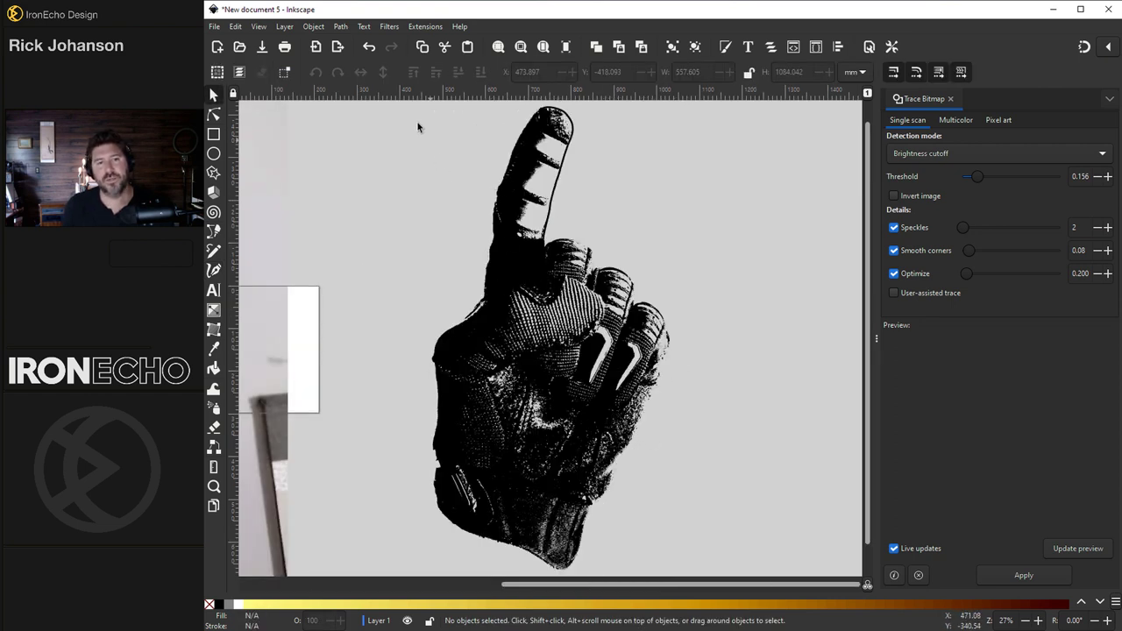
left_click_drag(396, 106, 711, 586)
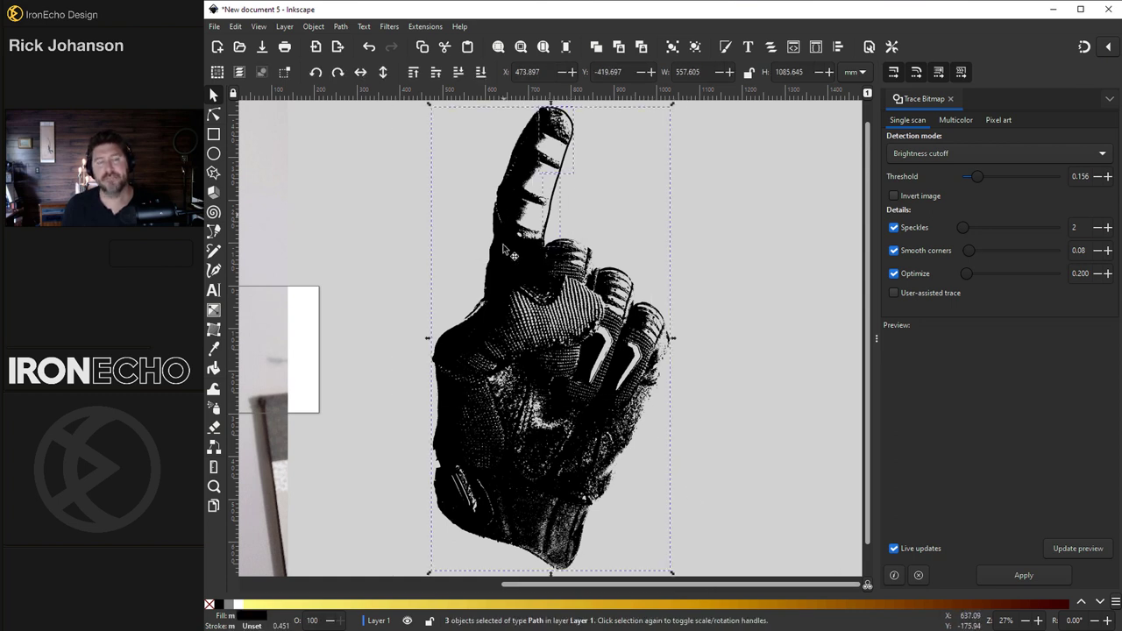
left_click(340, 27)
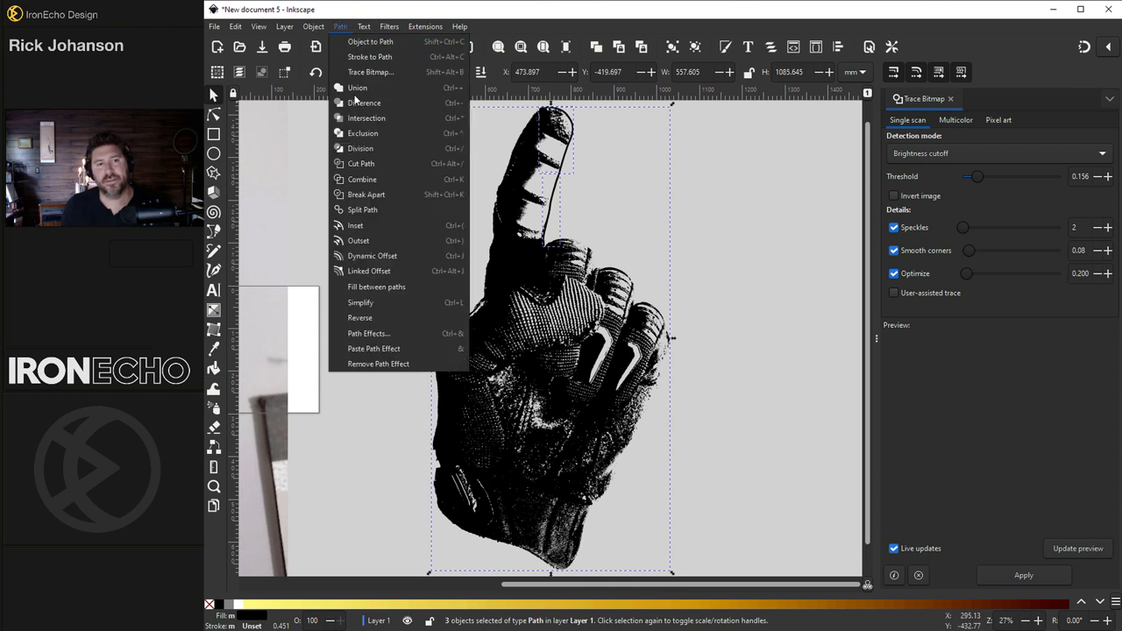
left_click(362, 180)
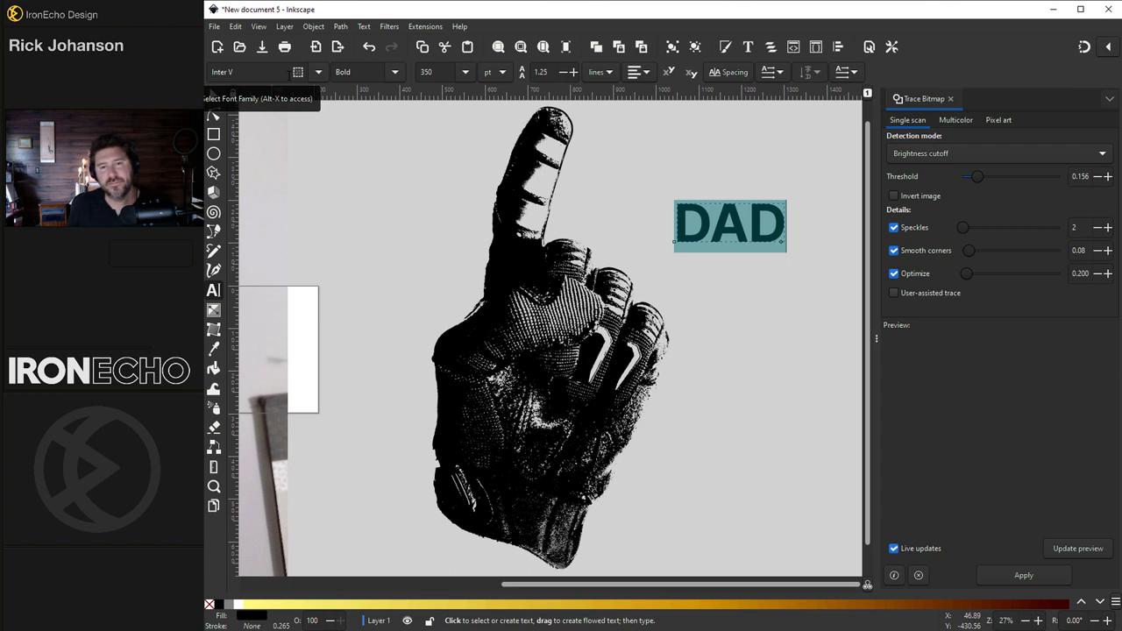
Make DAD Heavy and white, move it onto the glove and tilt it slightly
left_click(395, 72)
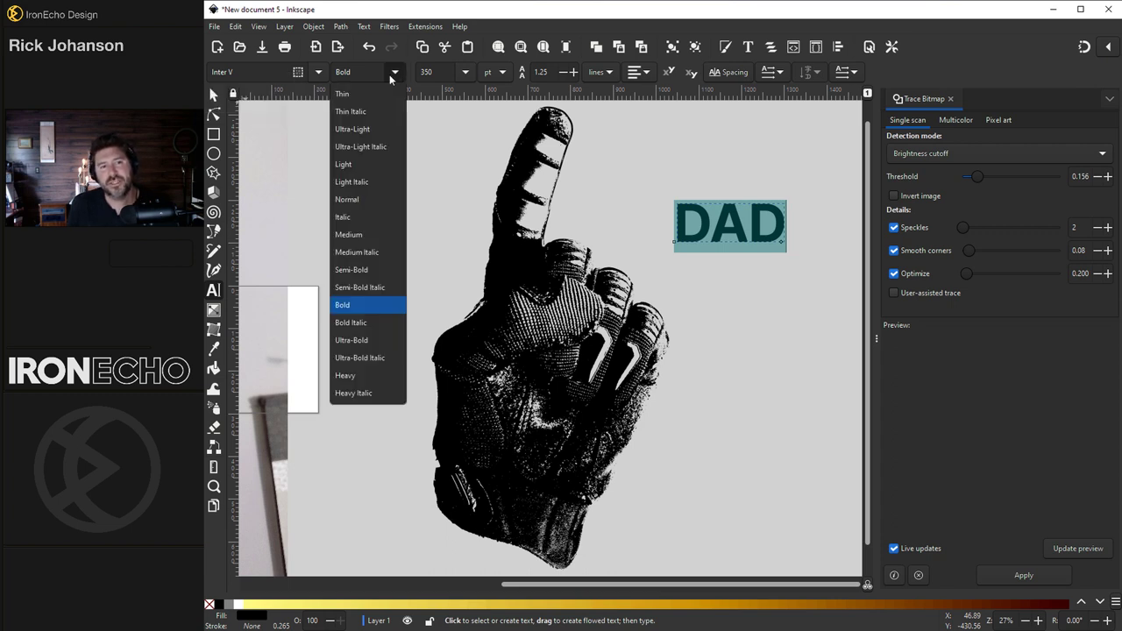
left_click(357, 391)
key("Escape")
key("s")
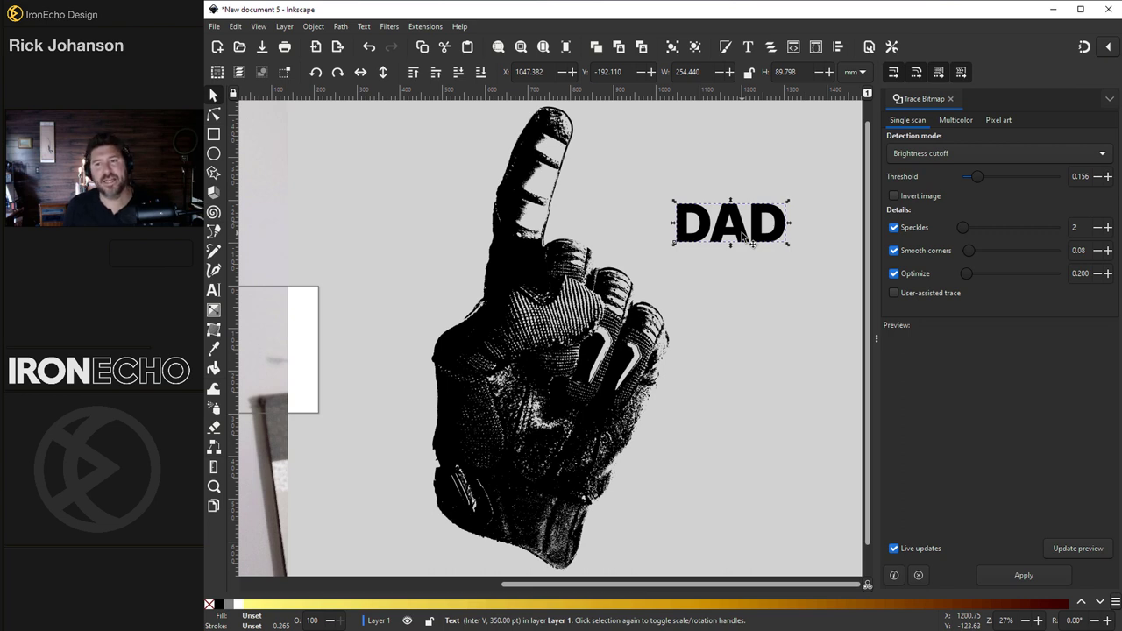
left_click(239, 608)
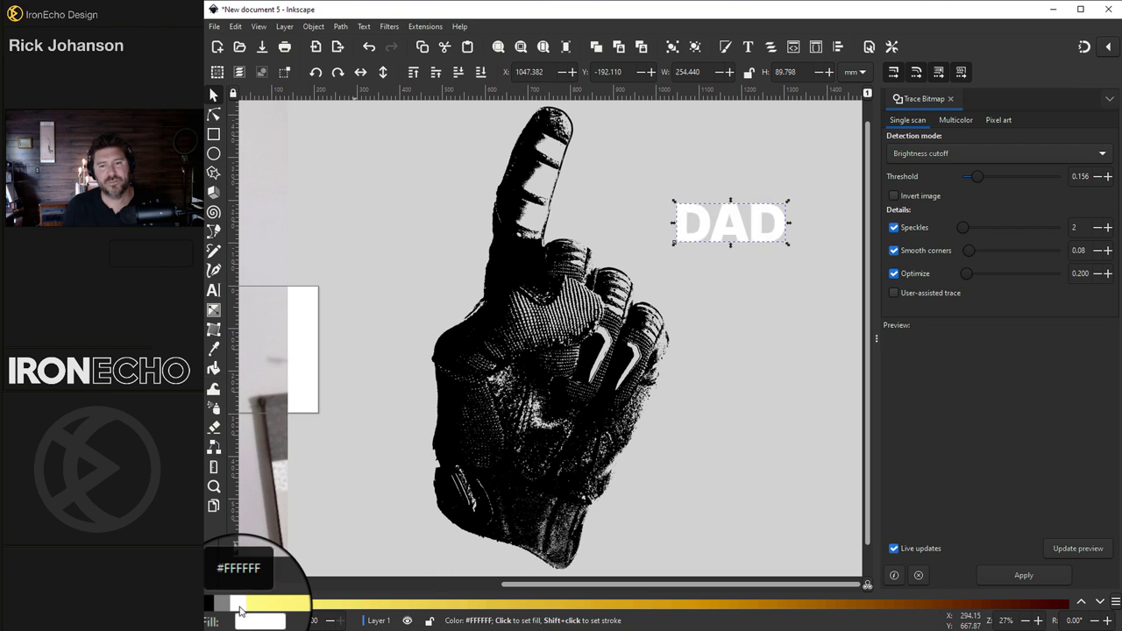
left_click_drag(767, 231, 777, 454)
left_click(554, 485)
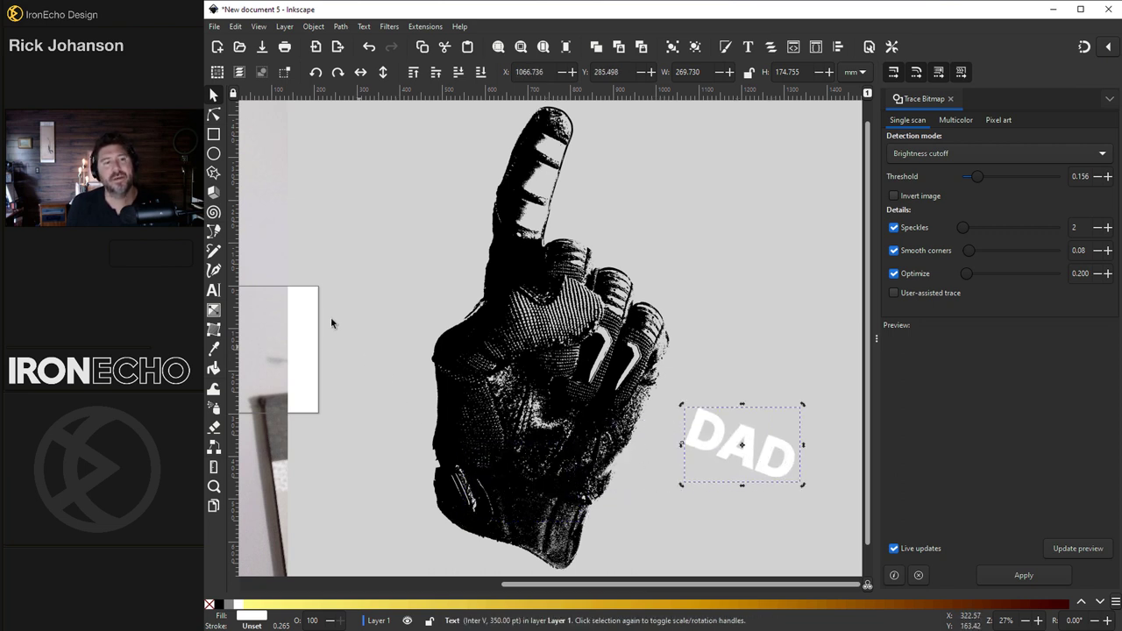
Draw a pen line across the cuff, bend it into a curve, and remove its fill
left_click(214, 233)
left_click(442, 486)
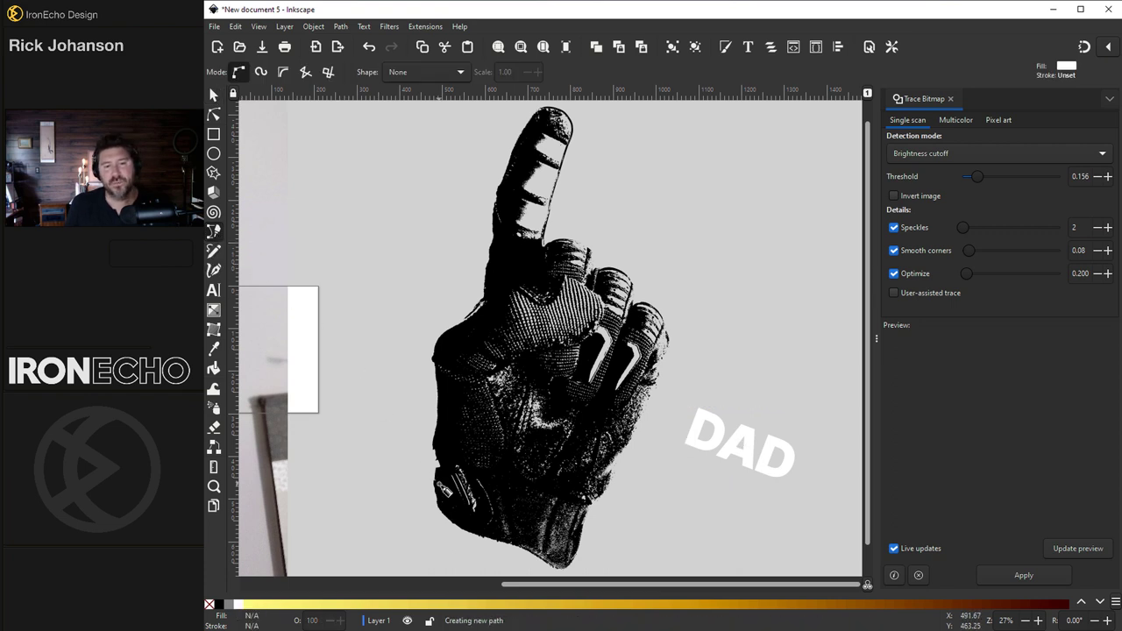
double_click(583, 554)
key("ctrl+shift+f")
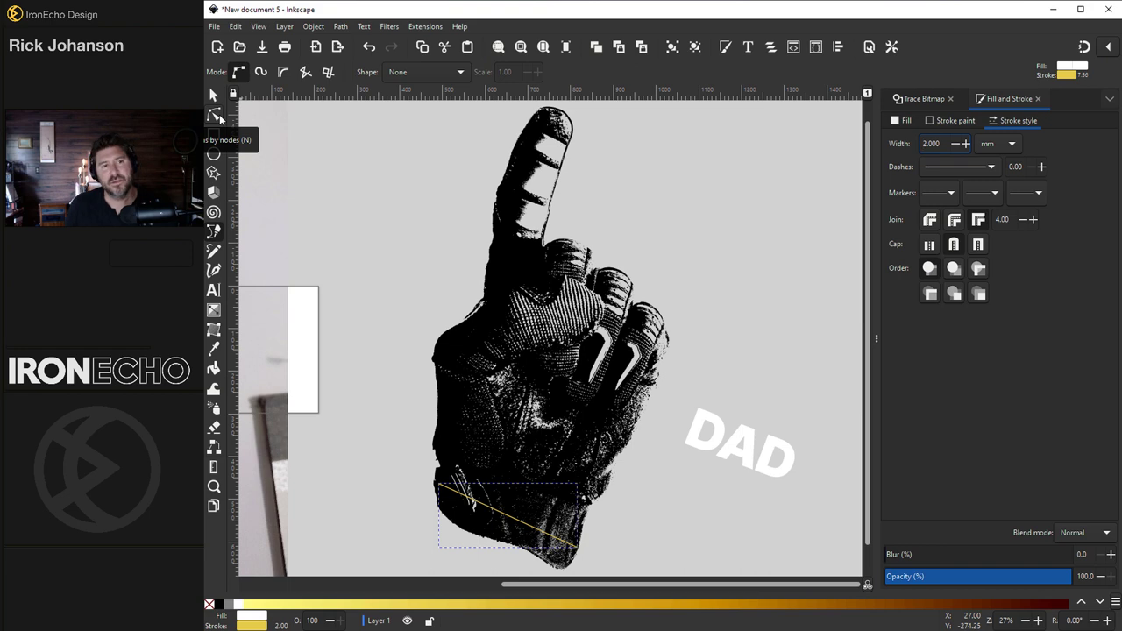
left_click(219, 118)
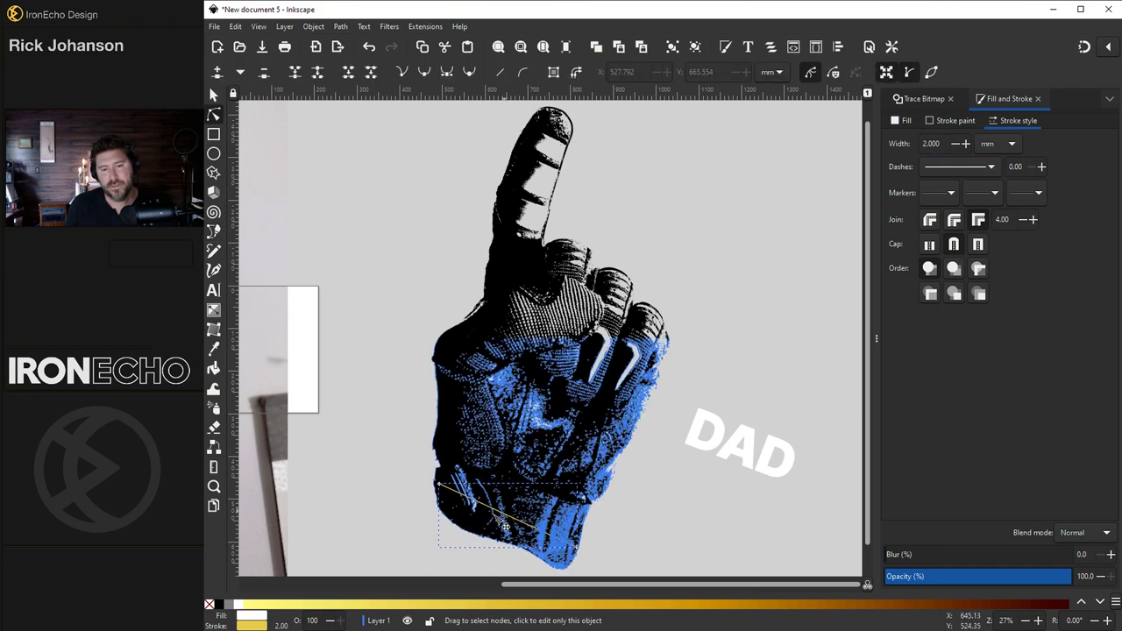
left_click_drag(497, 511, 483, 504)
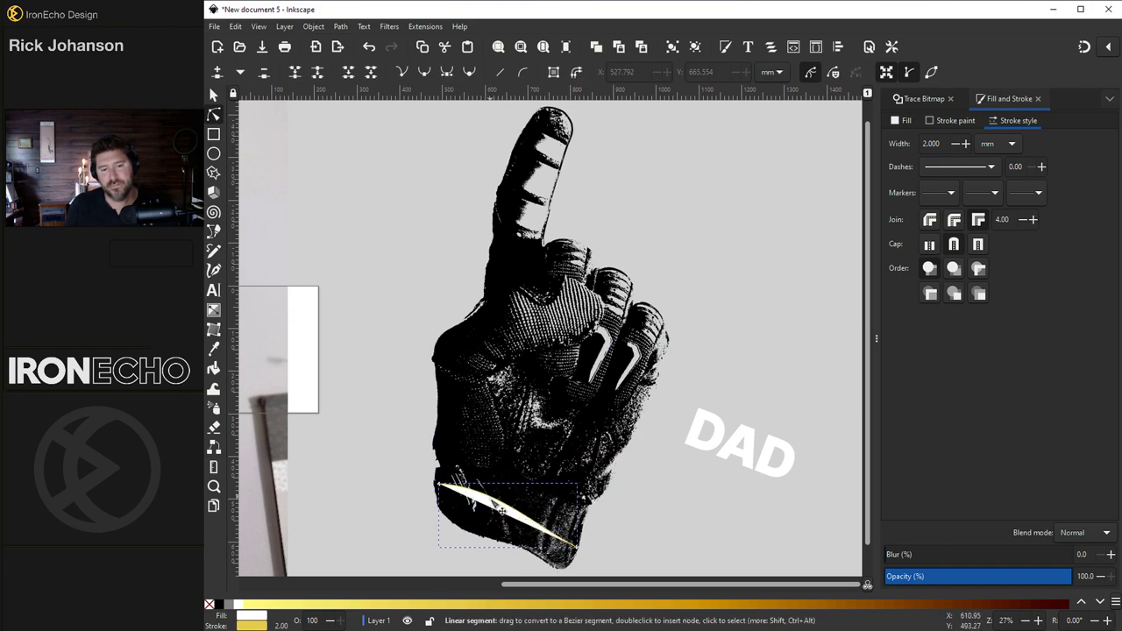
left_click(902, 121)
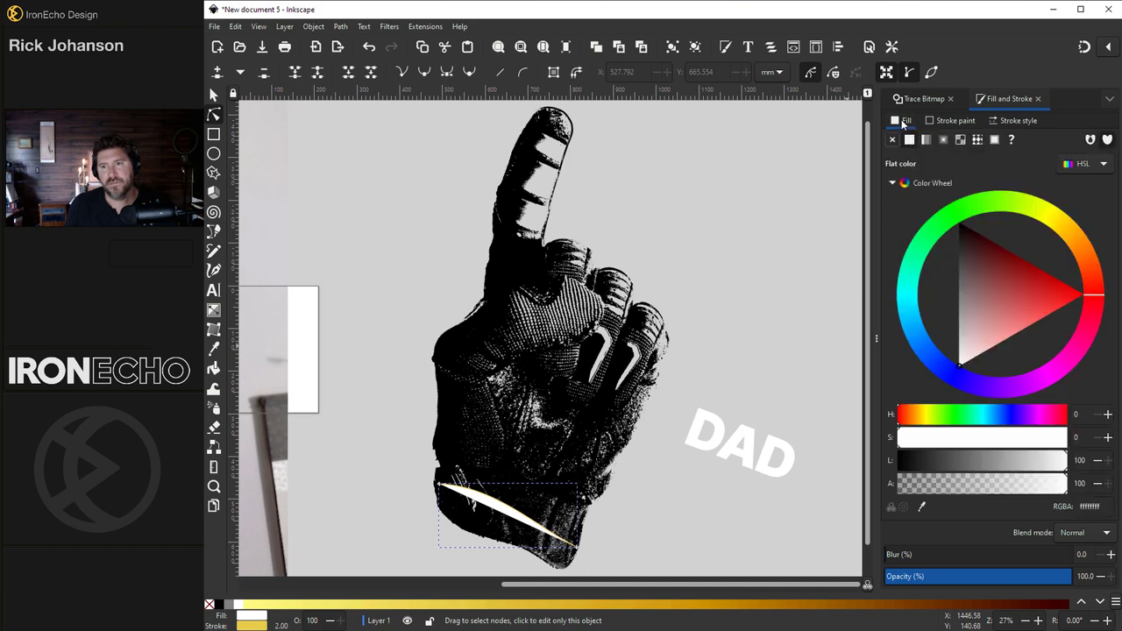
left_click(893, 141)
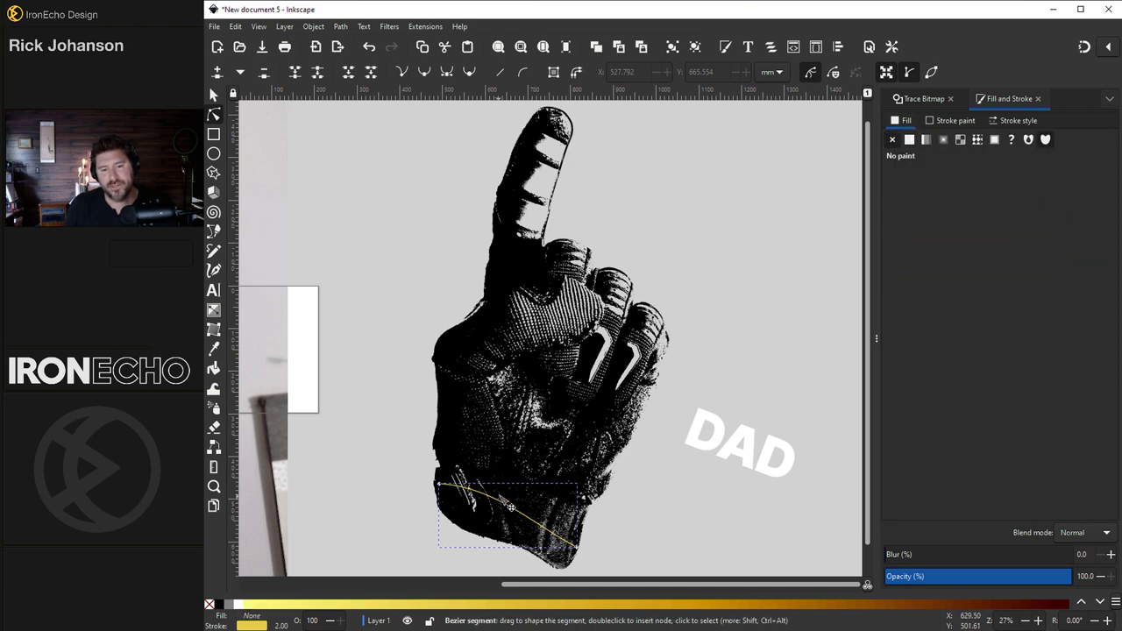
left_click_drag(511, 510, 512, 514)
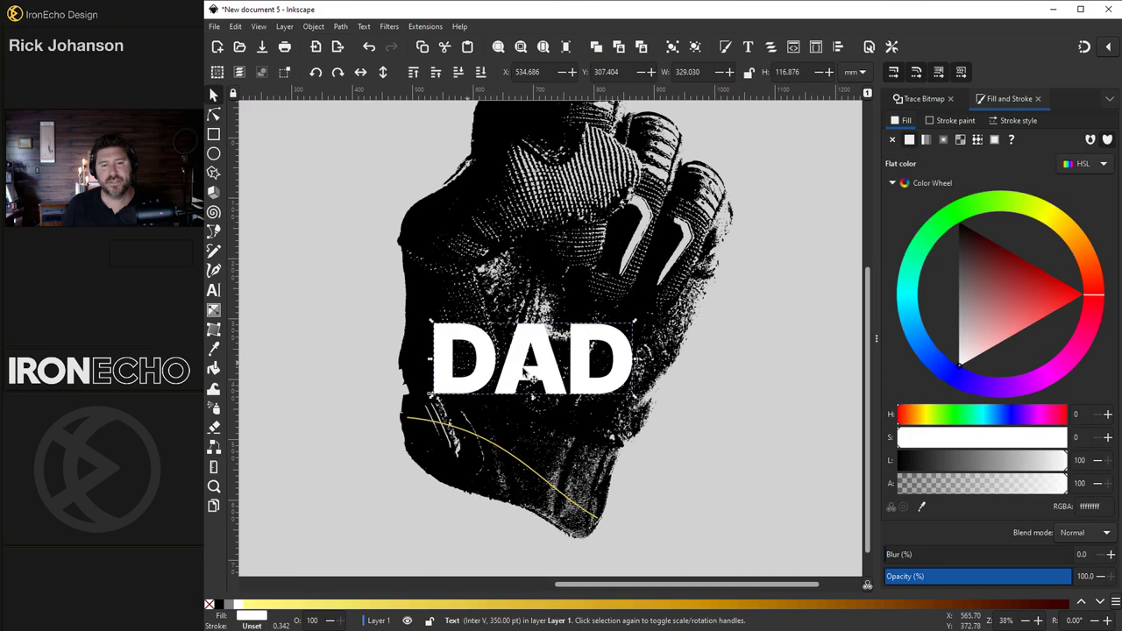
Put DAD on the curved line and change its weight to Bold
left_click(471, 438, "shift")
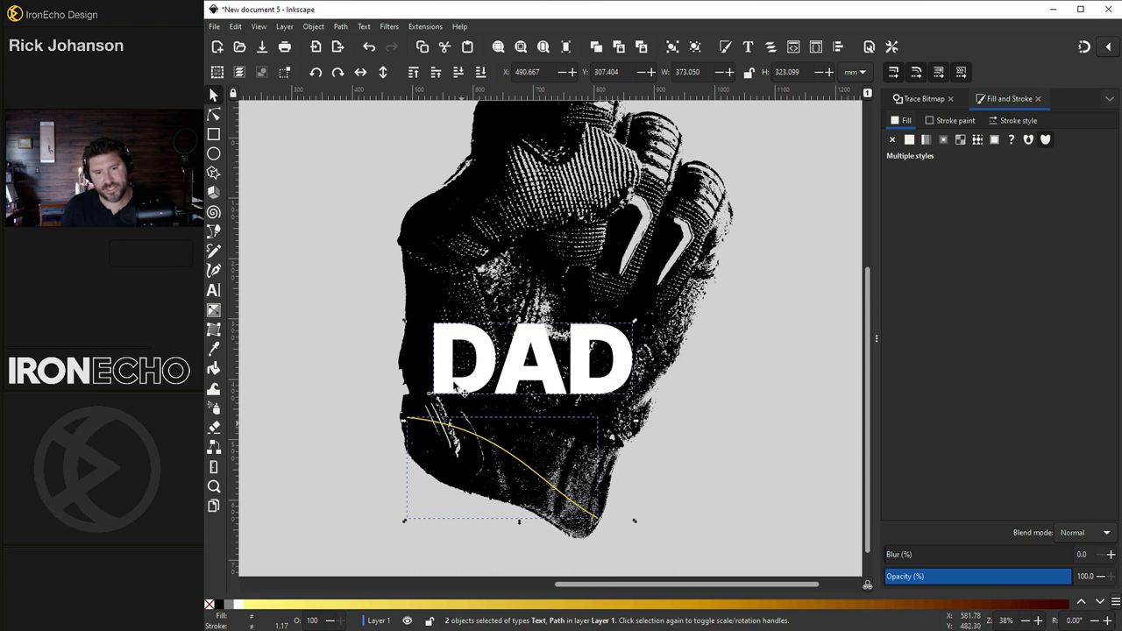
left_click(365, 26)
left_click(396, 88)
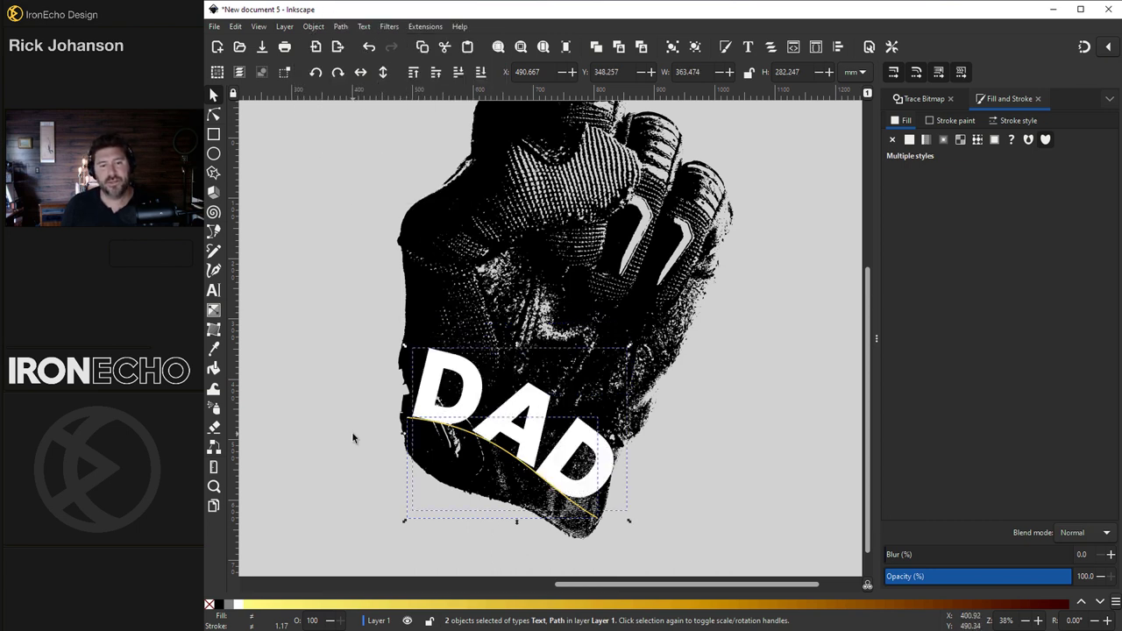
triple_click(479, 388)
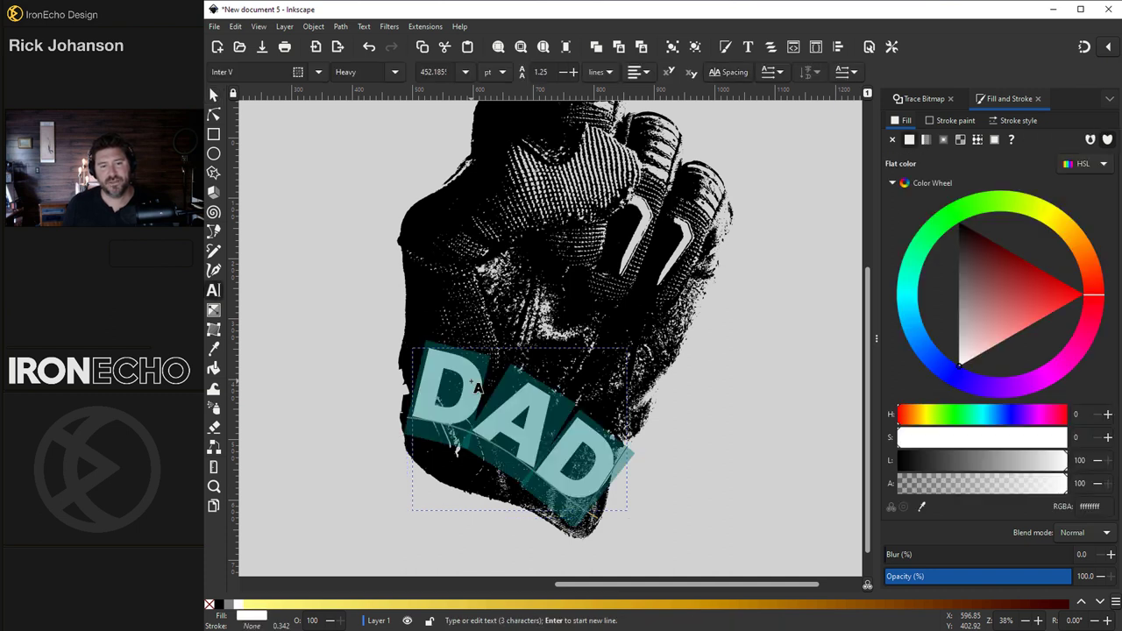
left_click(394, 72)
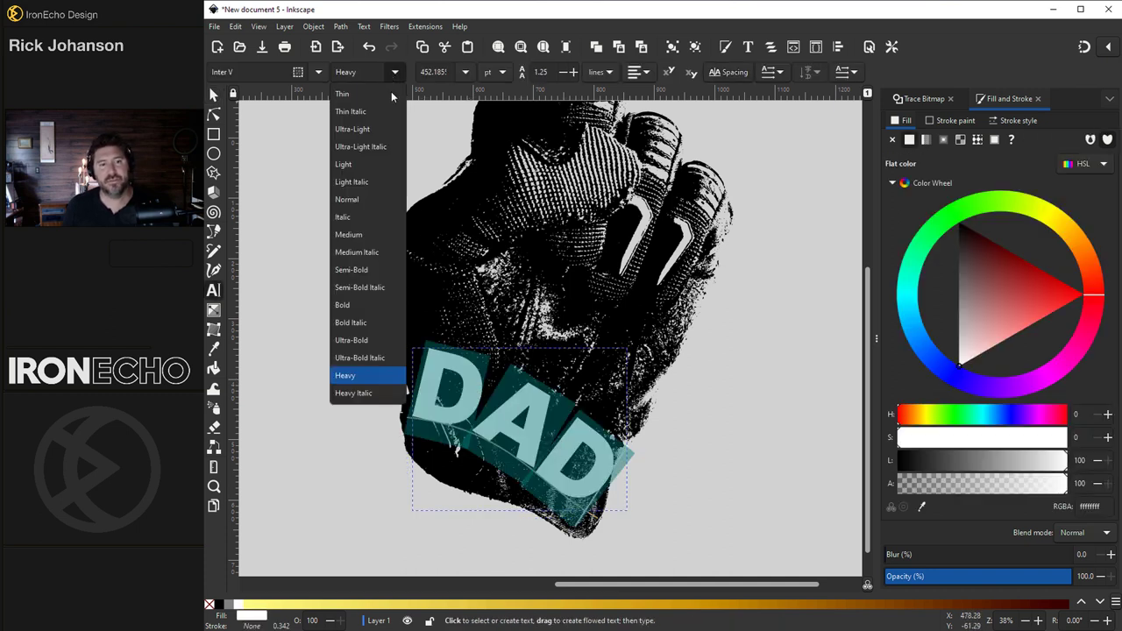
left_click(367, 309)
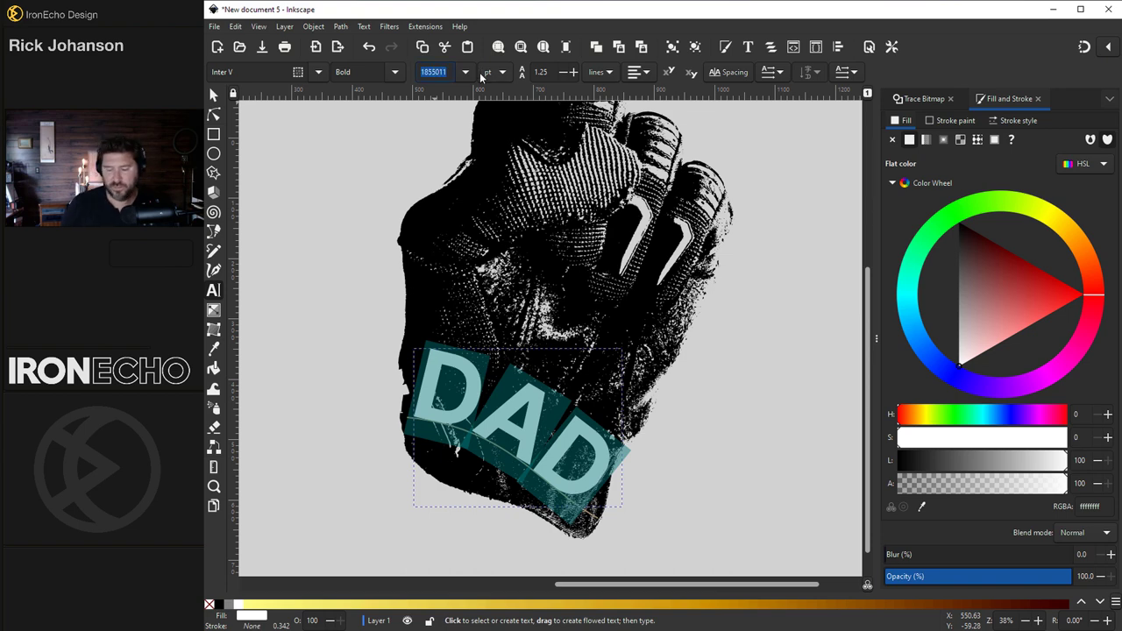
Raise the end node of the curve under DAD to reshape its arc
key("Escape")
key("s")
left_click(603, 525)
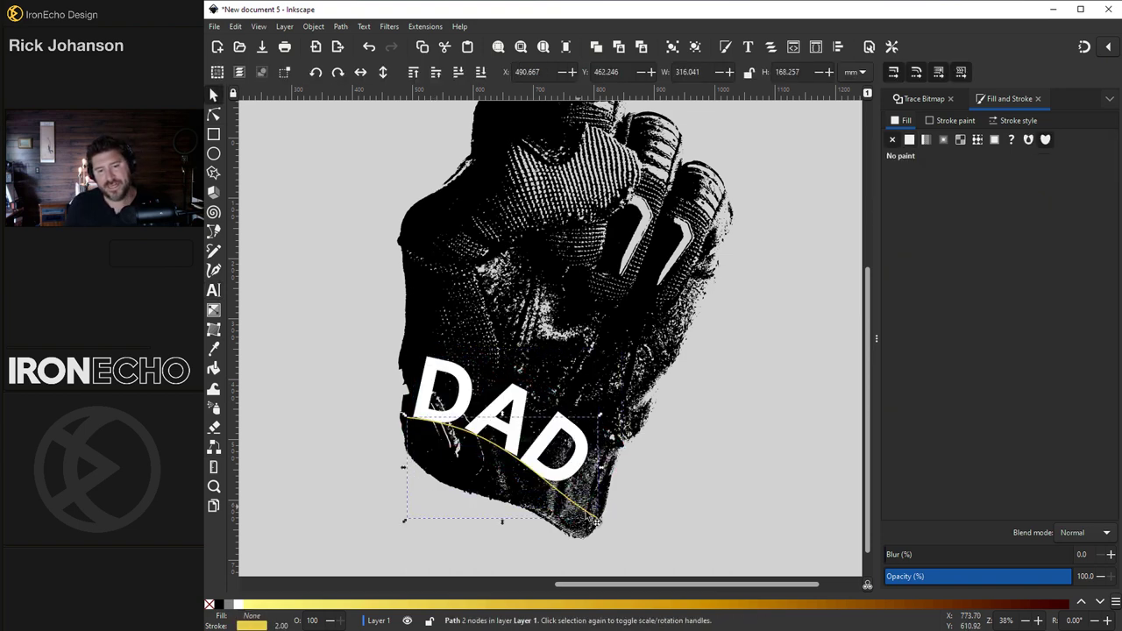
left_click(604, 527)
key("n")
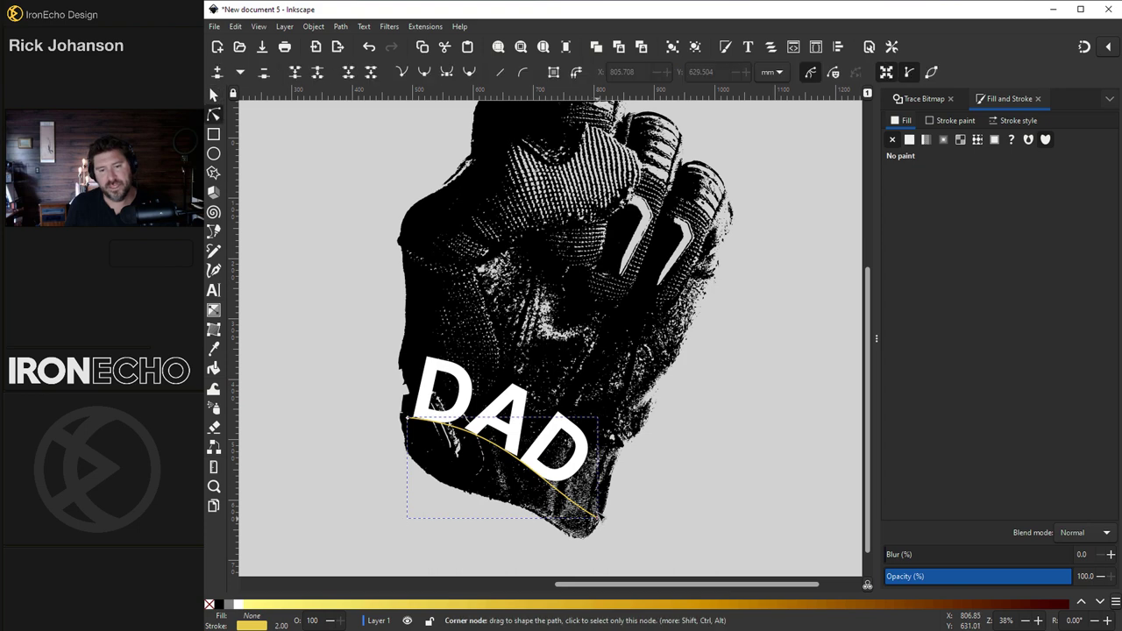
left_click_drag(603, 523, 613, 499)
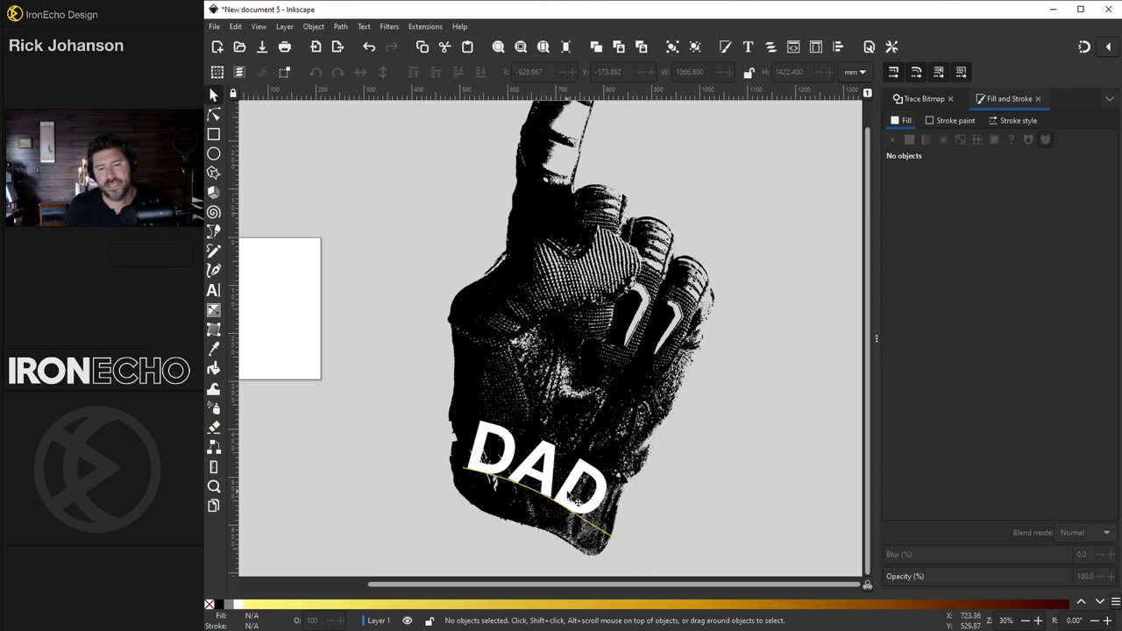
Adjust the spacing between DAD's letters with two Alt+Right nudges
double_click(564, 493)
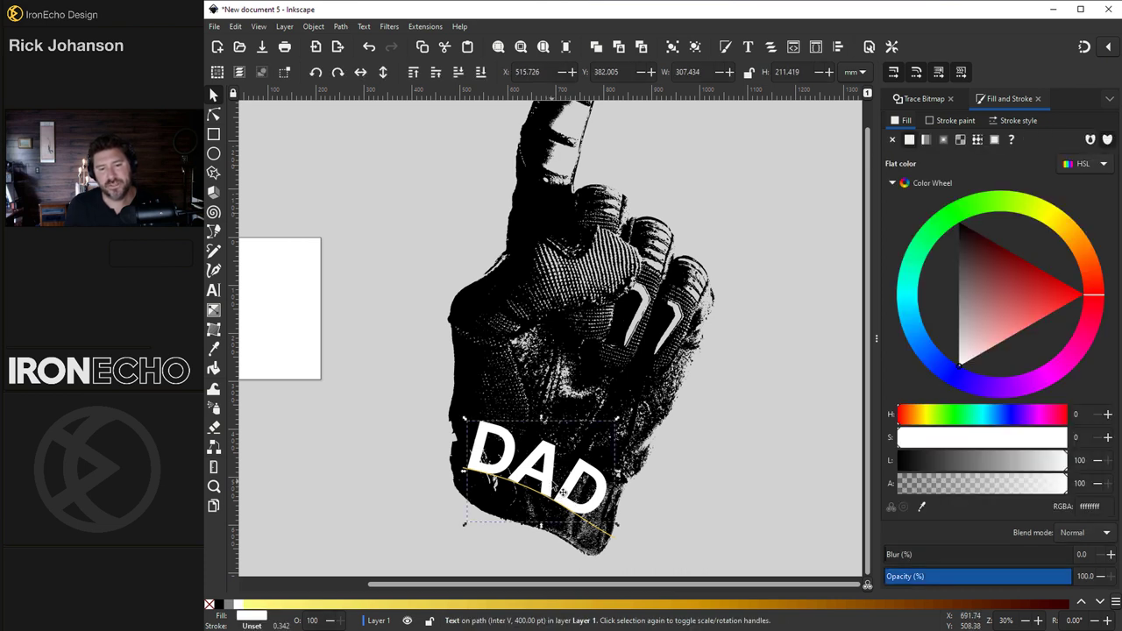
key("alt+Right")
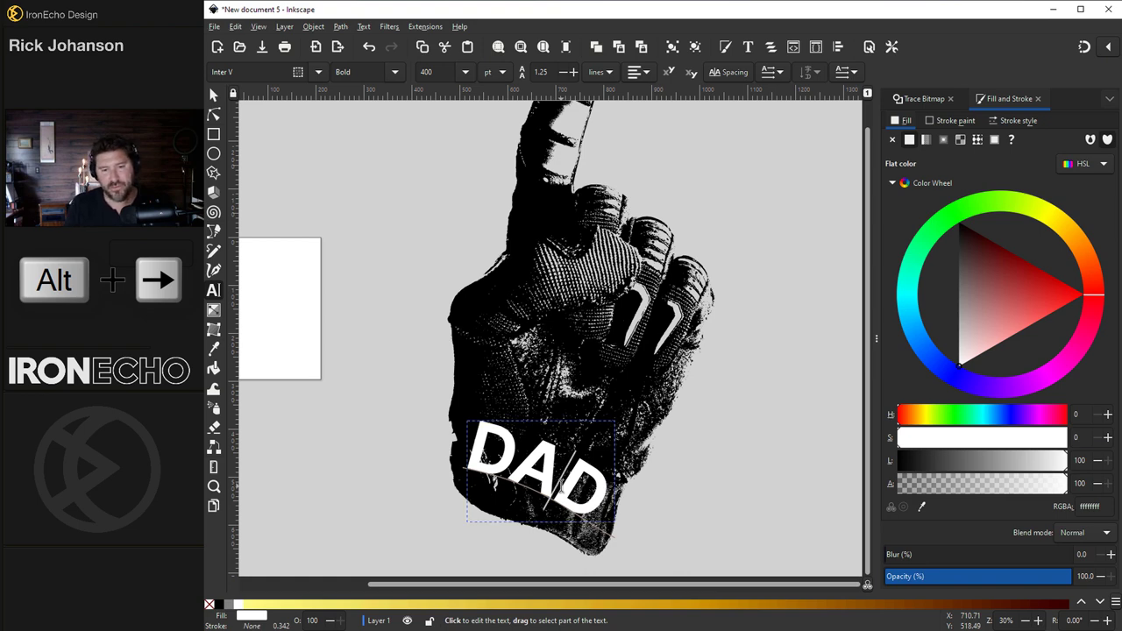
key("alt+Right")
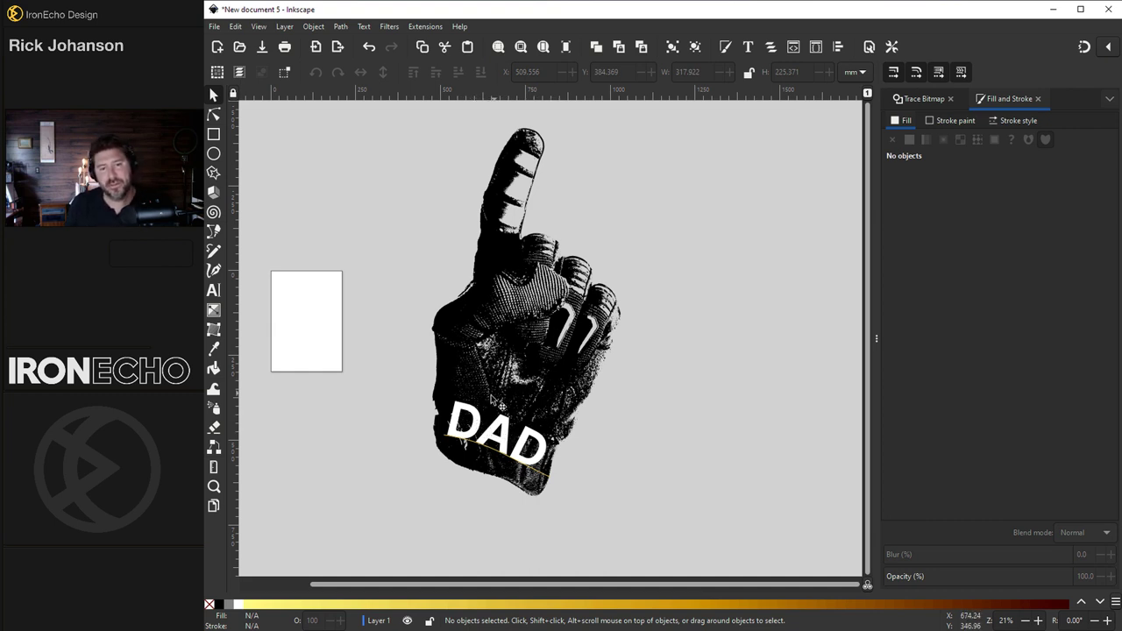
Convert the DAD text on its curved path into outline paths with Object to Path
left_click(486, 429)
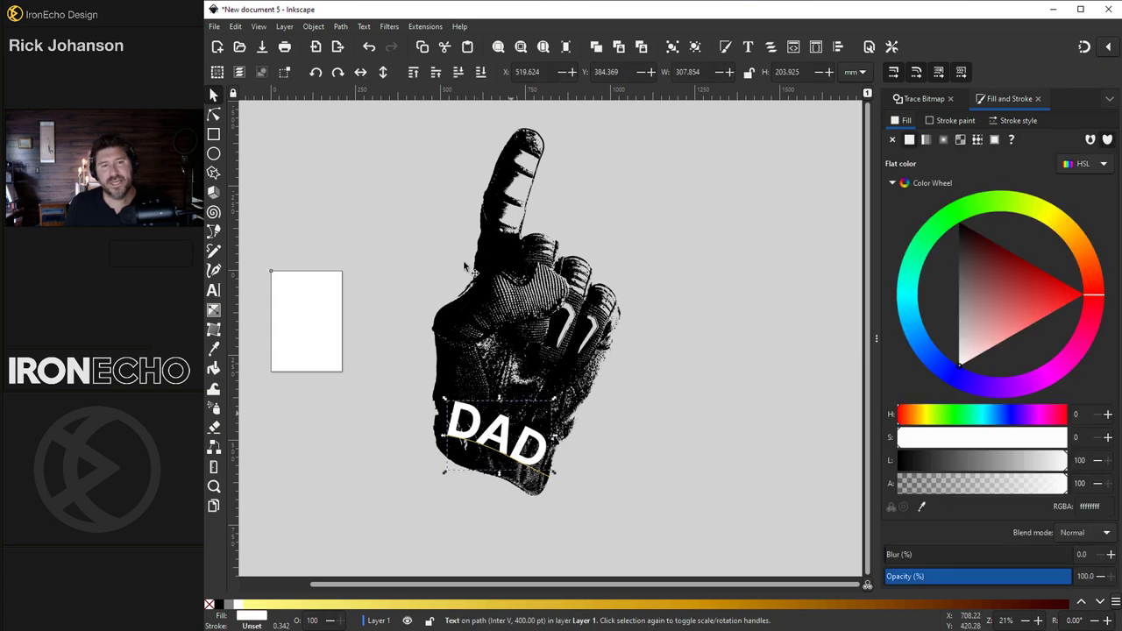
left_click(340, 26)
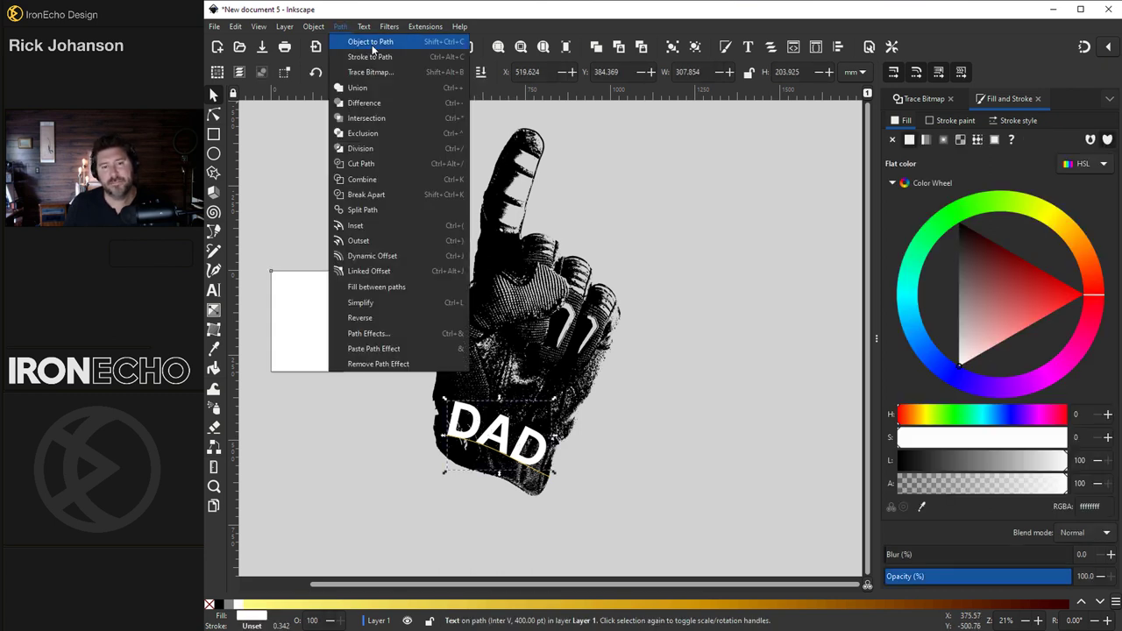
left_click(372, 44)
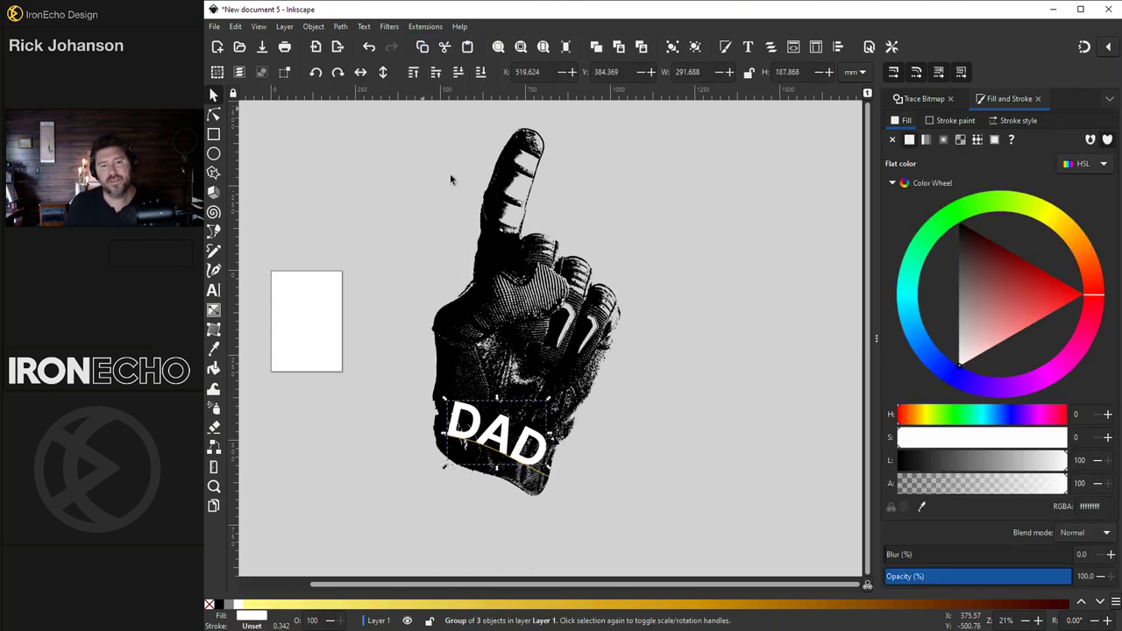
Rotate the glove and DAD together about -7° so the lettering sits level
left_click(552, 484)
left_click(558, 486)
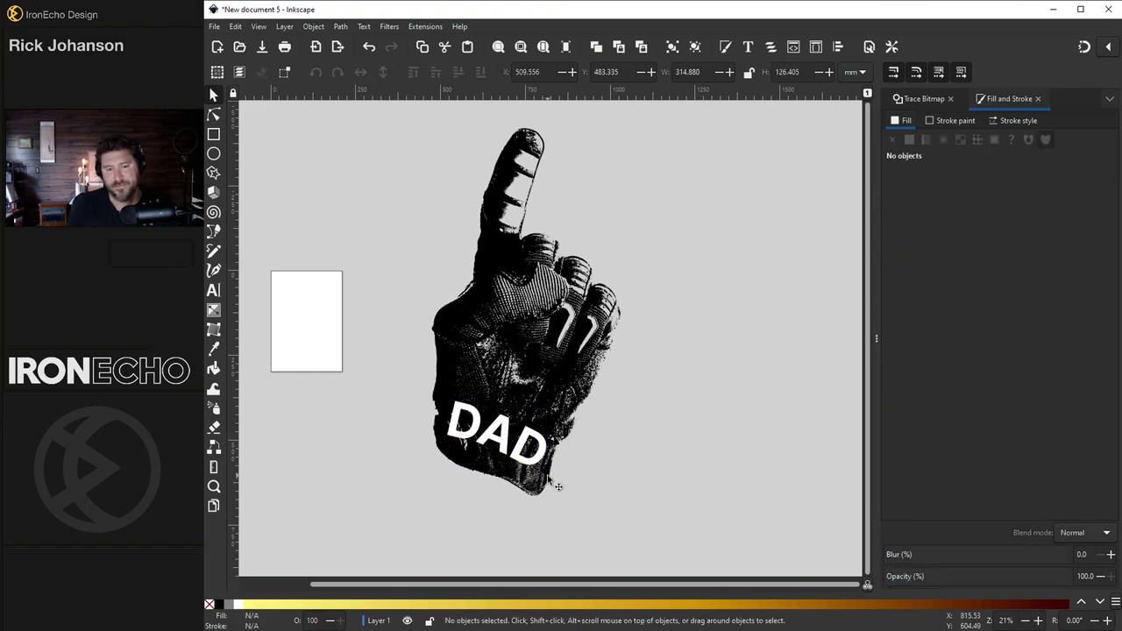
left_click_drag(657, 555, 399, 110)
left_click(525, 350)
left_click_drag(629, 493, 651, 481)
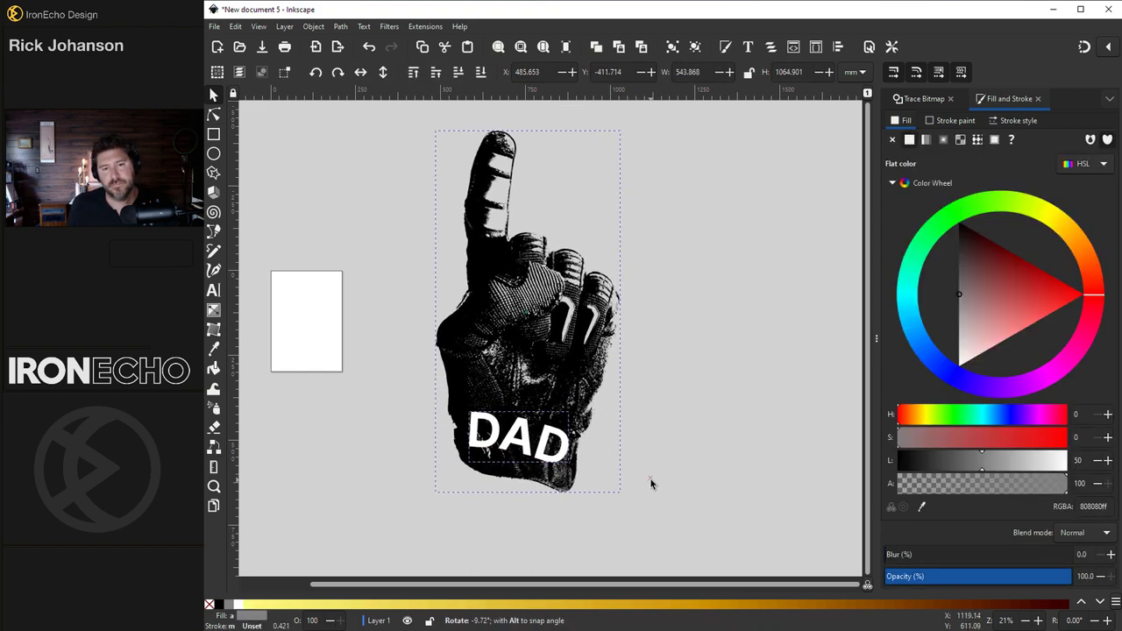
left_click(504, 439)
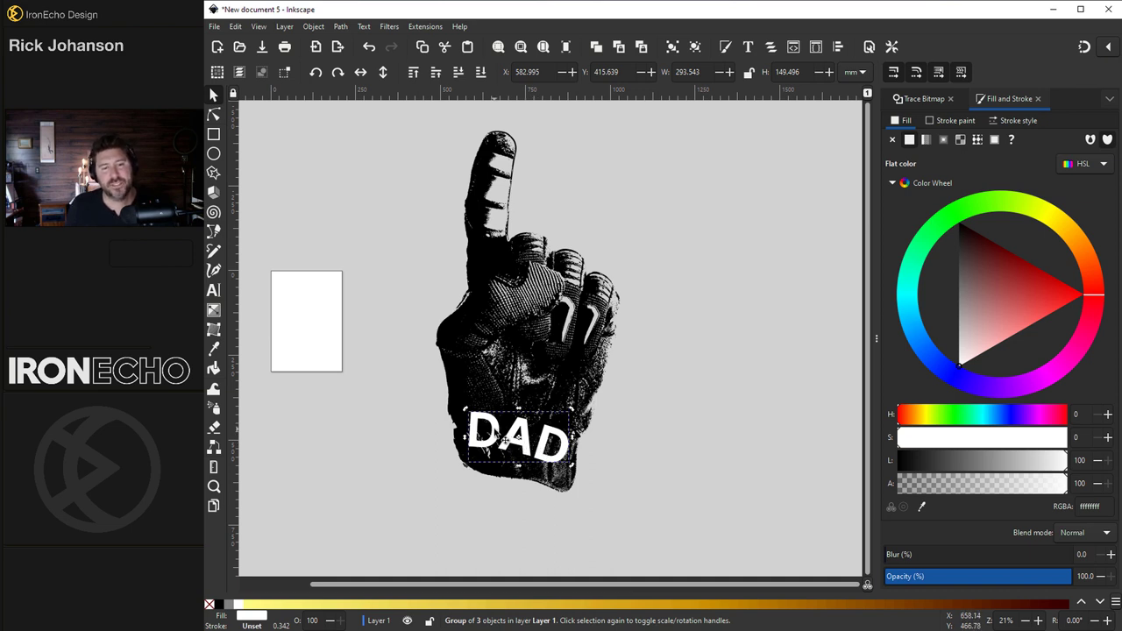
Ungroup the three DAD letters and combine them into one 48-node path
left_click(314, 26)
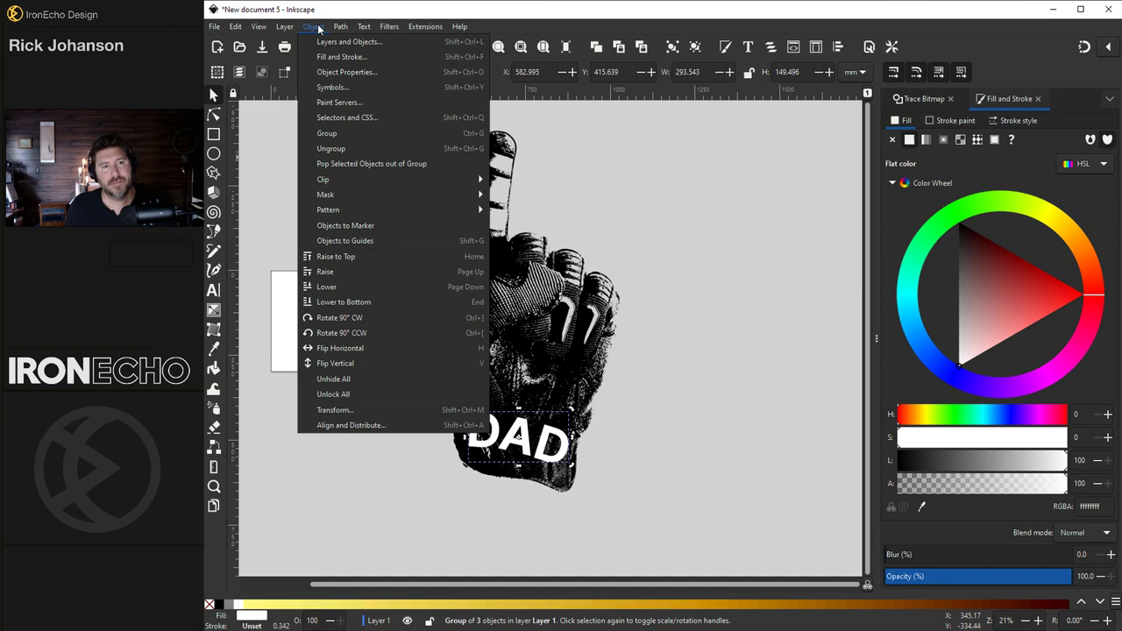
left_click(333, 150)
scroll(526, 441, "up", 2)
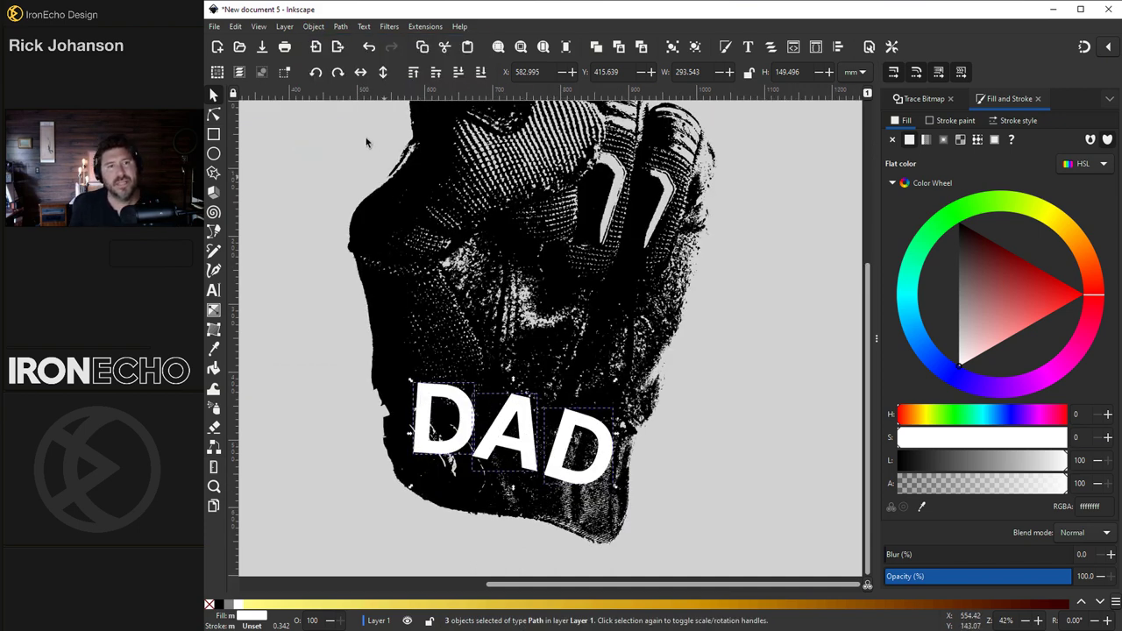
left_click(347, 29)
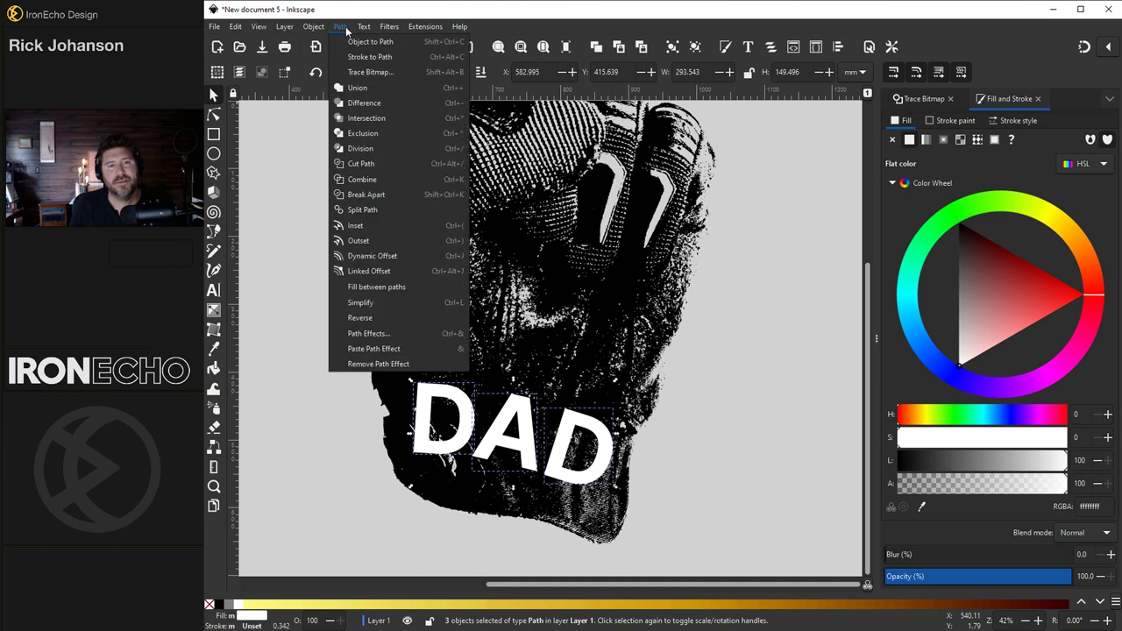
left_click(361, 180)
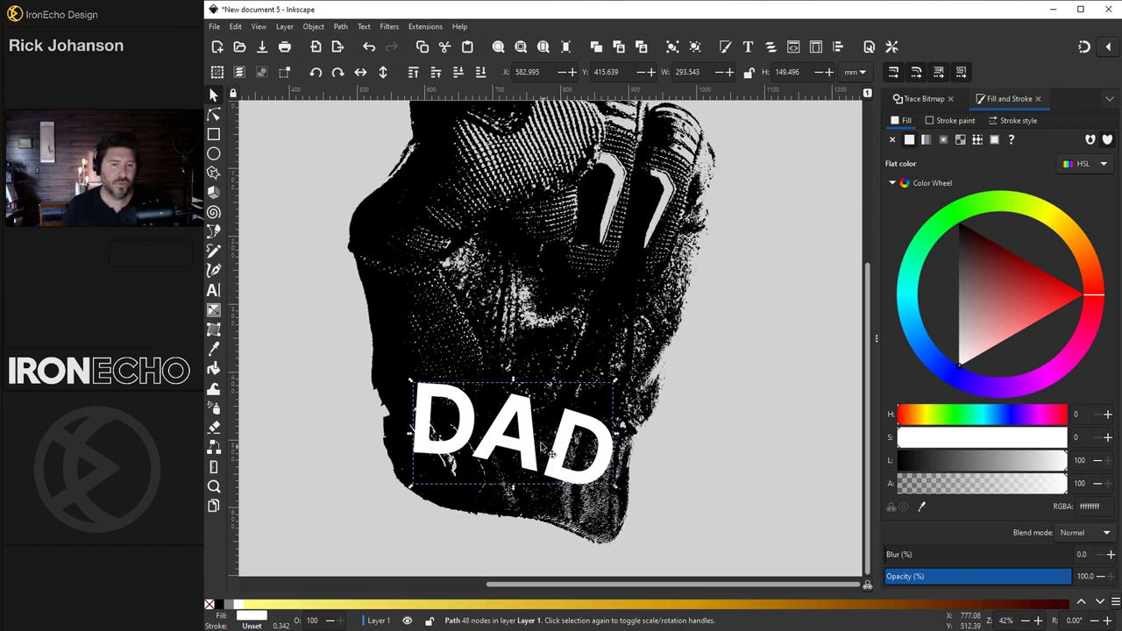
Fill DAD bright green and add the black glove trace to the selection
left_click(944, 229)
left_click(949, 230)
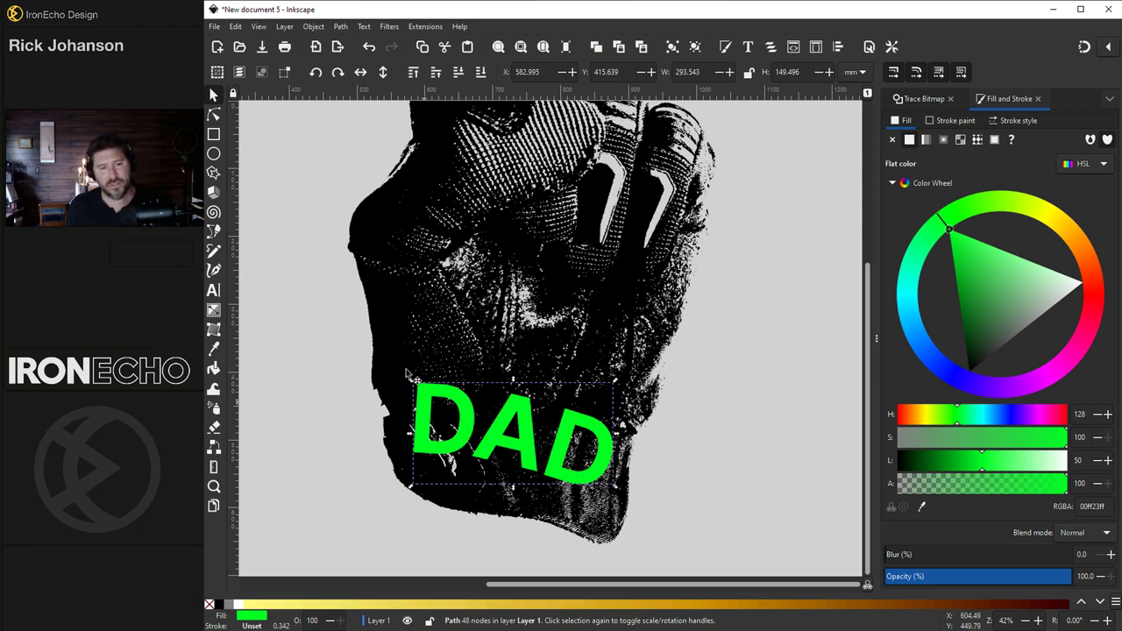
left_click(387, 348, "shift")
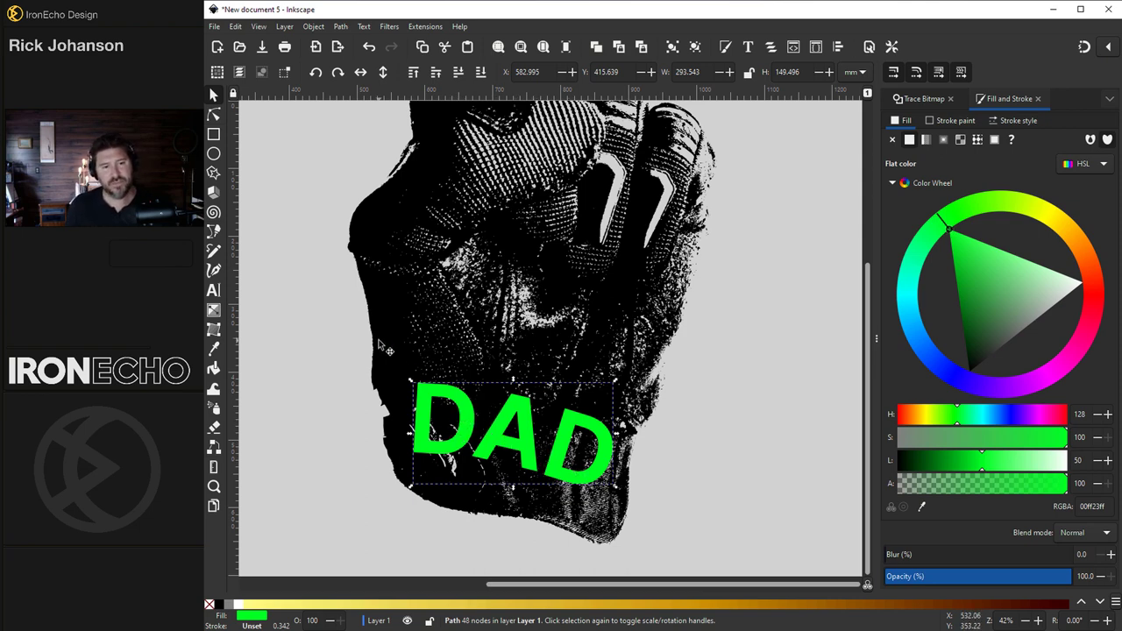
Subtract DAD from the glove with Path > Difference, leaving see-through letter cutouts
left_click(343, 27)
left_click(399, 102)
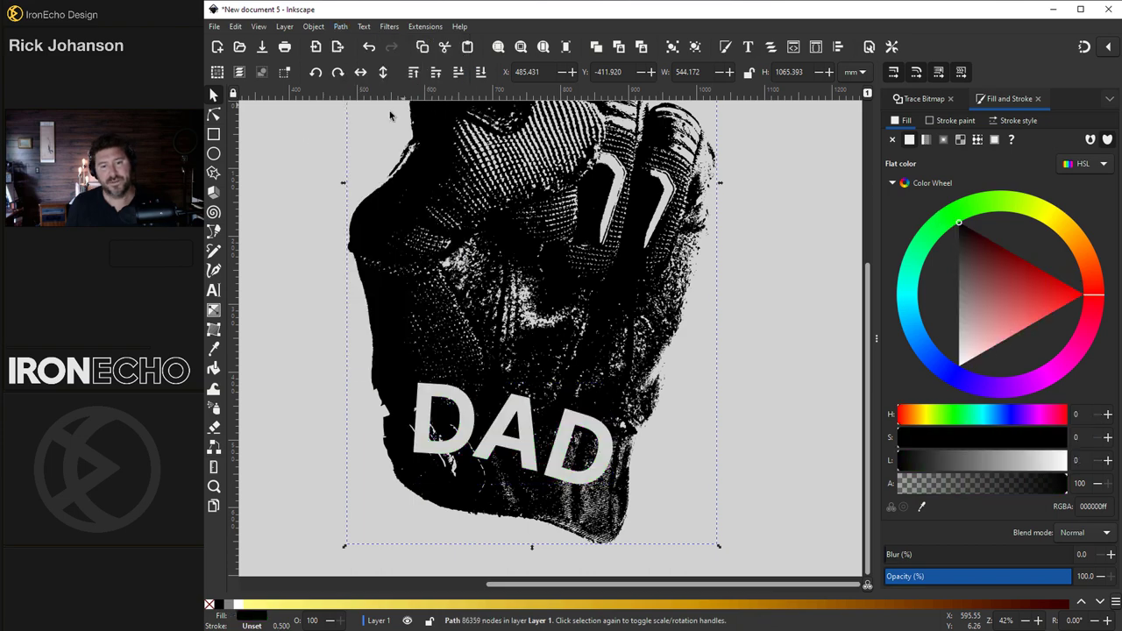
scroll(553, 454, "down", 2)
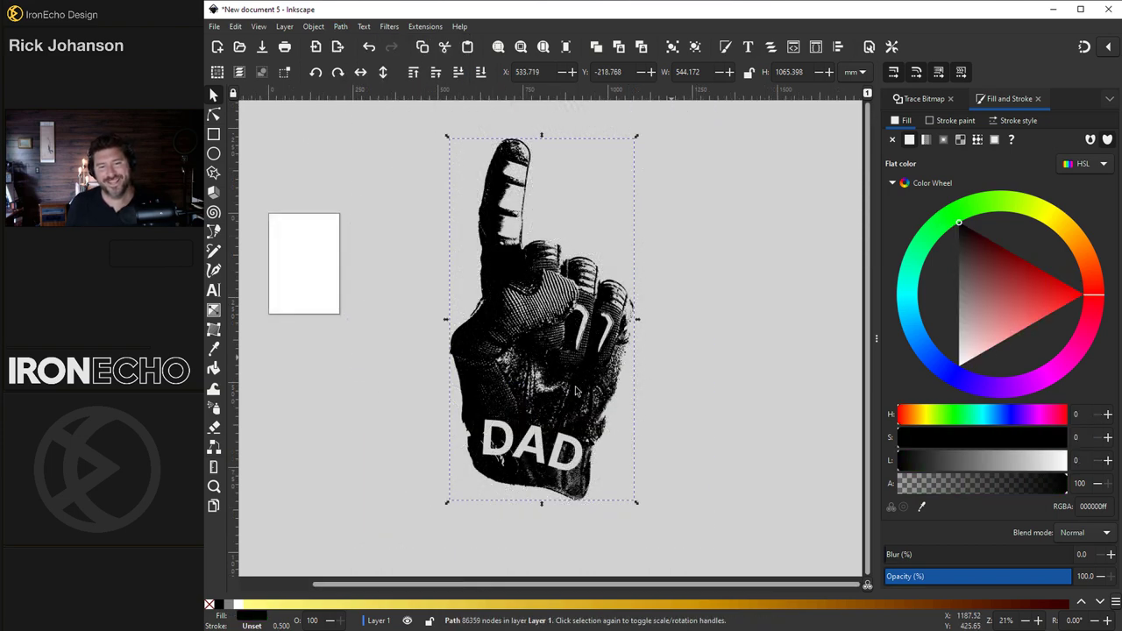
key("Escape")
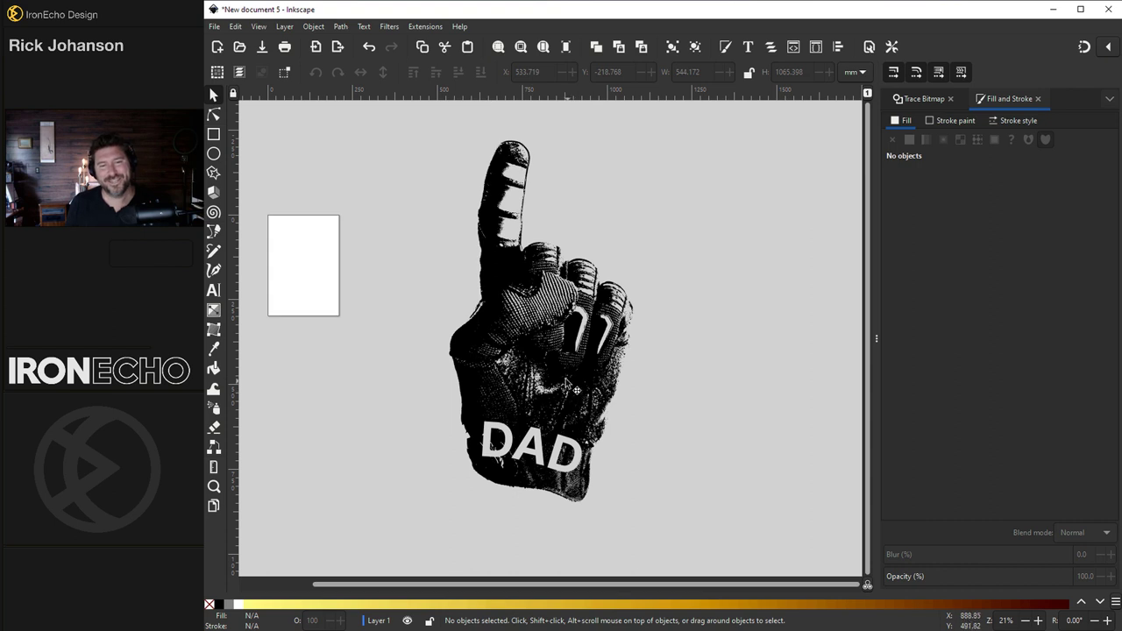